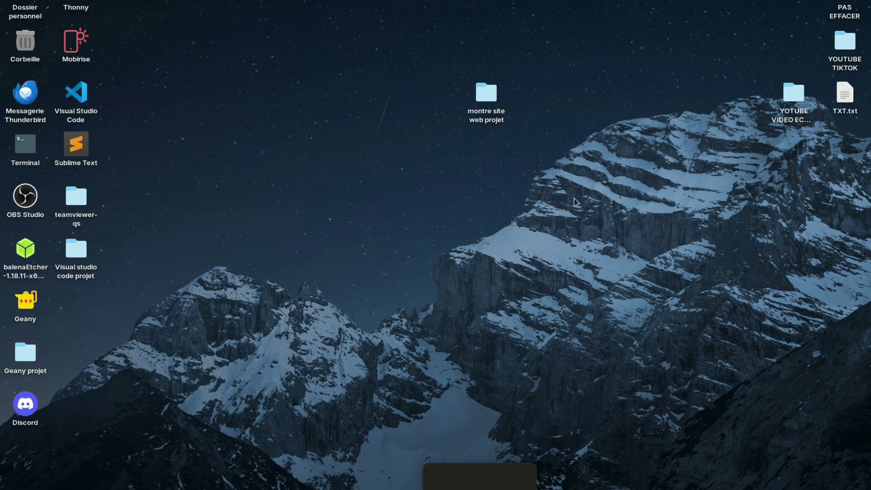
- Check the Ecwid page that holds the store's integration code for other websites
{"action": "key", "text": "alt+Tab"}
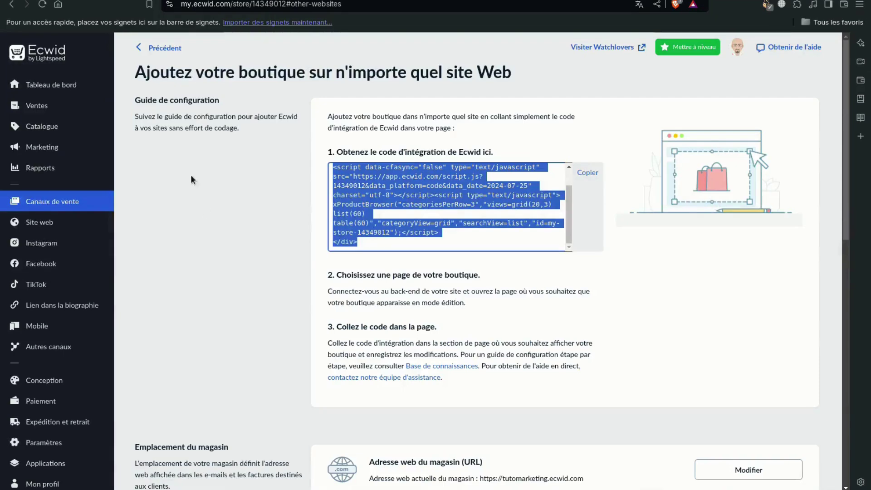
{"action": "key", "text": "alt+Tab"}
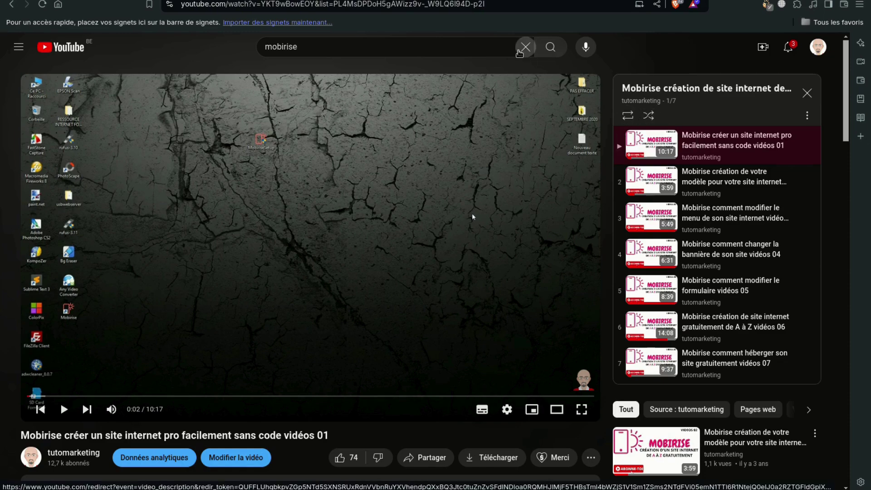
- Open the paid Mobirise training link from the YouTube video's description and look through the training's sales page
{"action": "scroll", "coordinate": [389, 276], "scroll_direction": "down", "scroll_amount": 4}
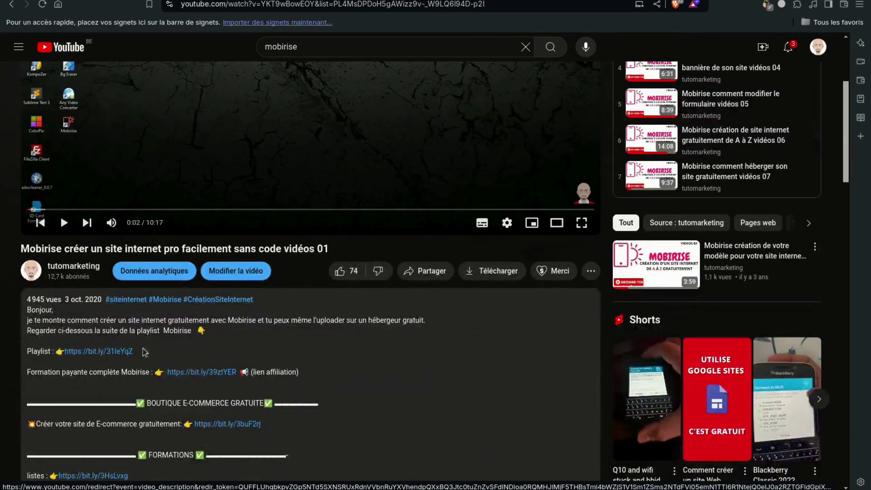
{"action": "left_click", "coordinate": [190, 376]}
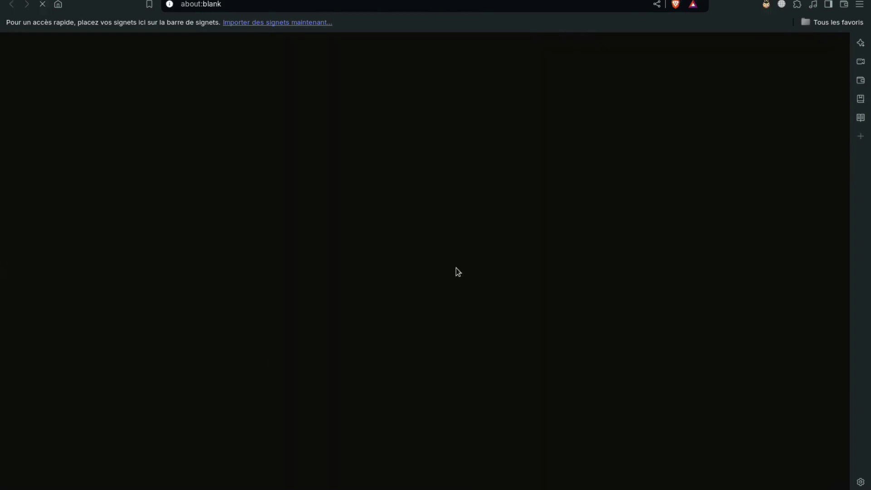
{"action": "scroll", "coordinate": [458, 191], "scroll_direction": "down", "scroll_amount": 5}
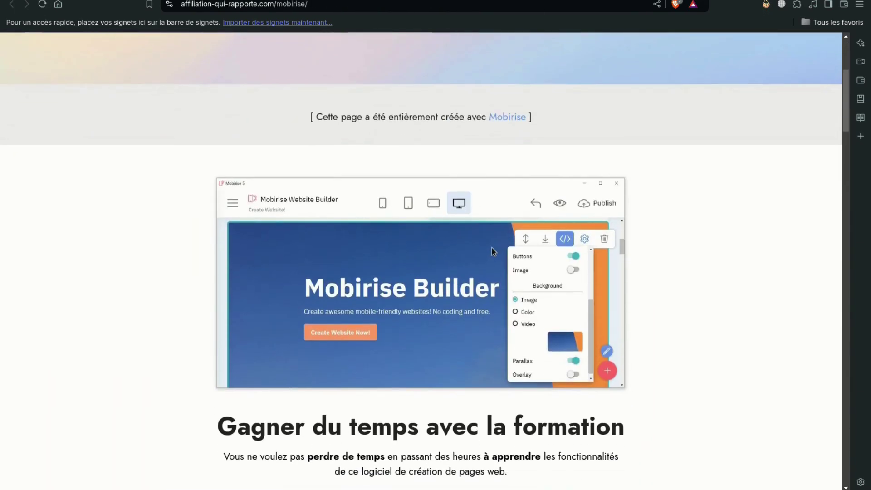
{"action": "scroll", "coordinate": [493, 251], "scroll_direction": "down", "scroll_amount": 7}
{"action": "scroll", "coordinate": [494, 252], "scroll_direction": "down", "scroll_amount": 4}
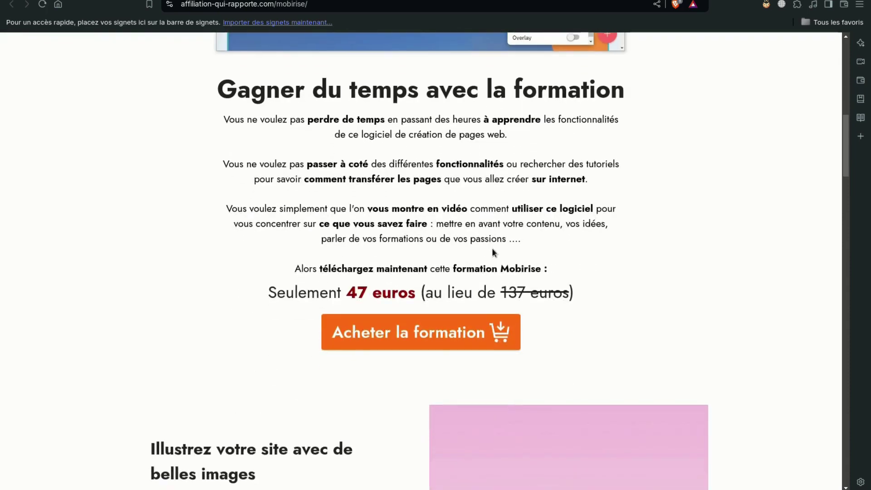
{"action": "scroll", "coordinate": [793, 297], "scroll_direction": "down", "scroll_amount": 5}
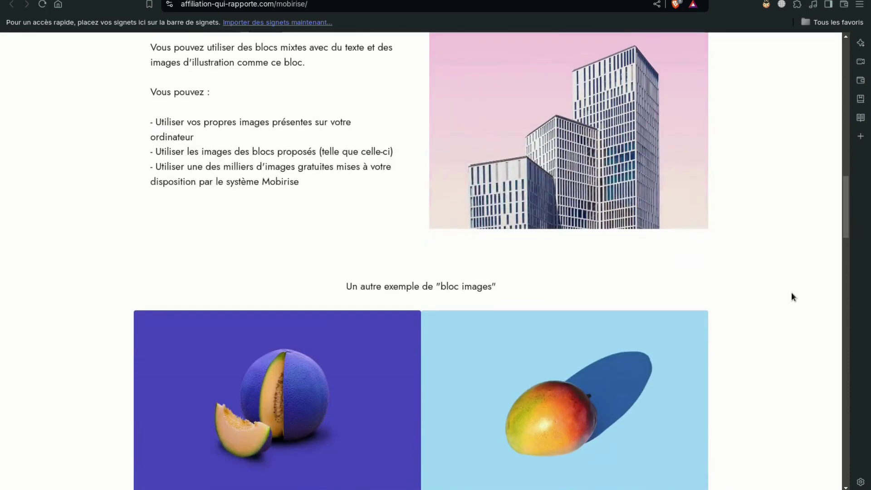
{"action": "scroll", "coordinate": [793, 297], "scroll_direction": "down", "scroll_amount": 2}
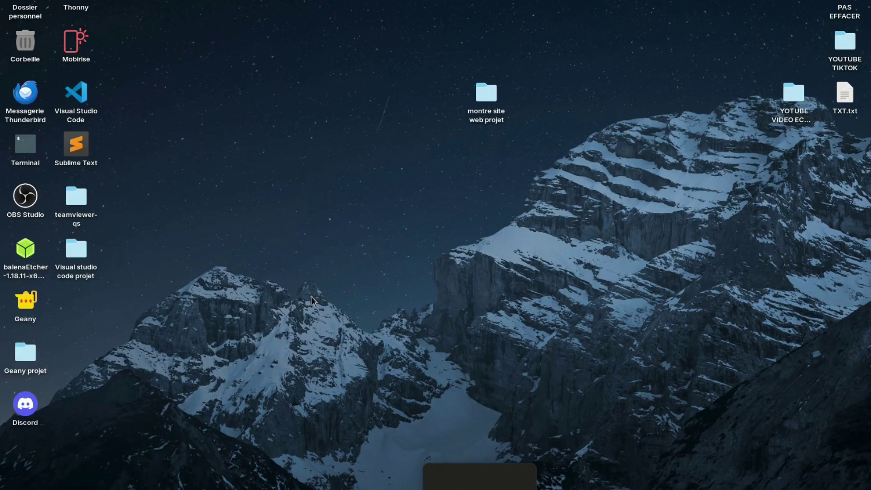
- Launch Mobirise and open the "montre site web projet" folder from the desktop
{"action": "double_click", "coordinate": [76, 42]}
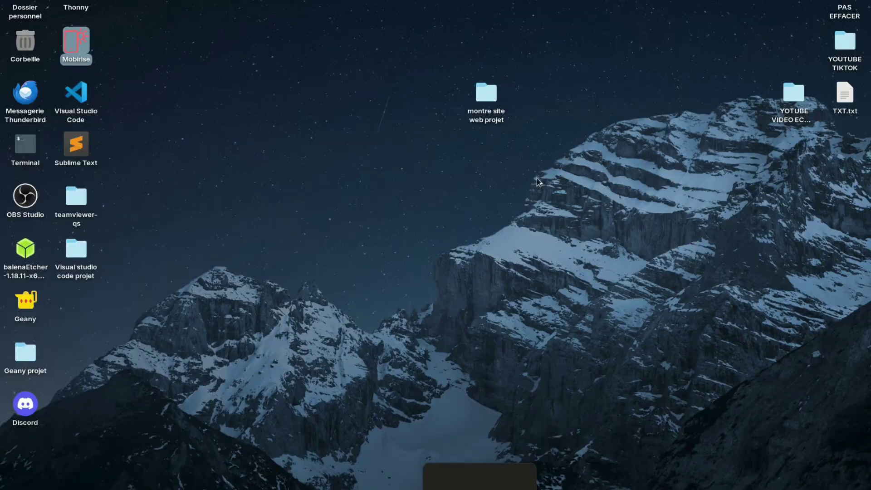
{"action": "left_click_drag", "start_coordinate": [401, 33], "coordinate": [560, 226]}
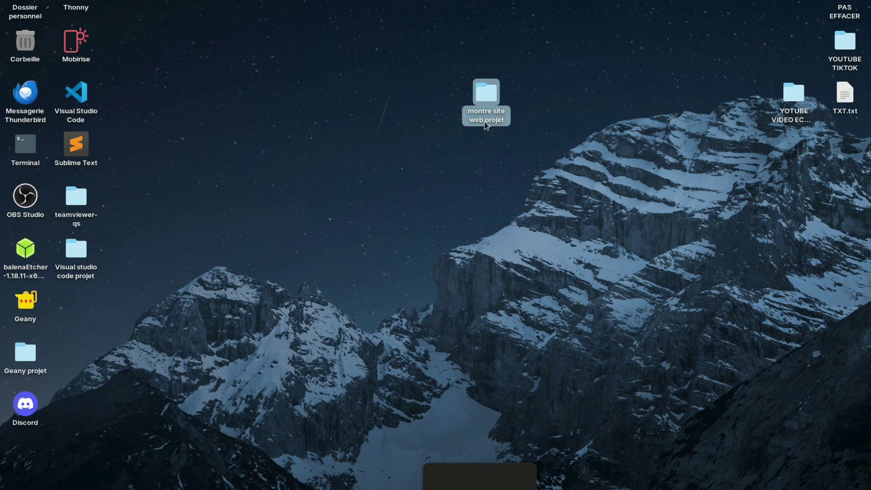
{"action": "left_click_drag", "start_coordinate": [491, 101], "coordinate": [547, 100]}
{"action": "double_click", "coordinate": [538, 95]}
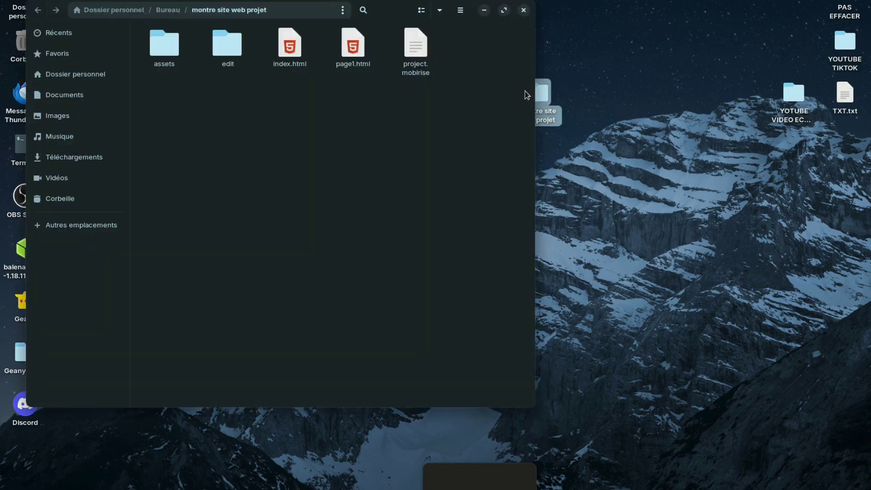
- Delete the assets and edit folders, index.html, page1.html and project.mobirise from the project folder, and minimise its window
{"action": "left_click_drag", "start_coordinate": [163, 94], "coordinate": [485, 30]}
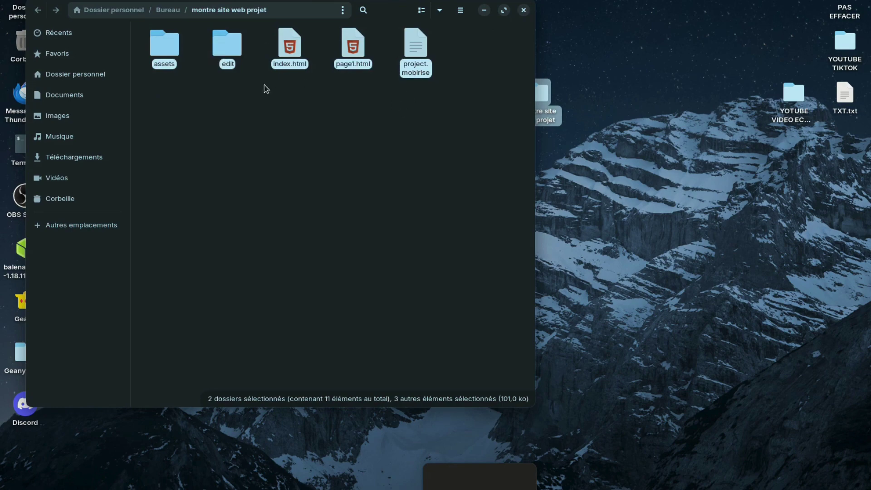
{"action": "left_click", "coordinate": [230, 133]}
{"action": "left_click_drag", "start_coordinate": [163, 94], "coordinate": [456, 30]}
{"action": "key", "text": "Delete"}
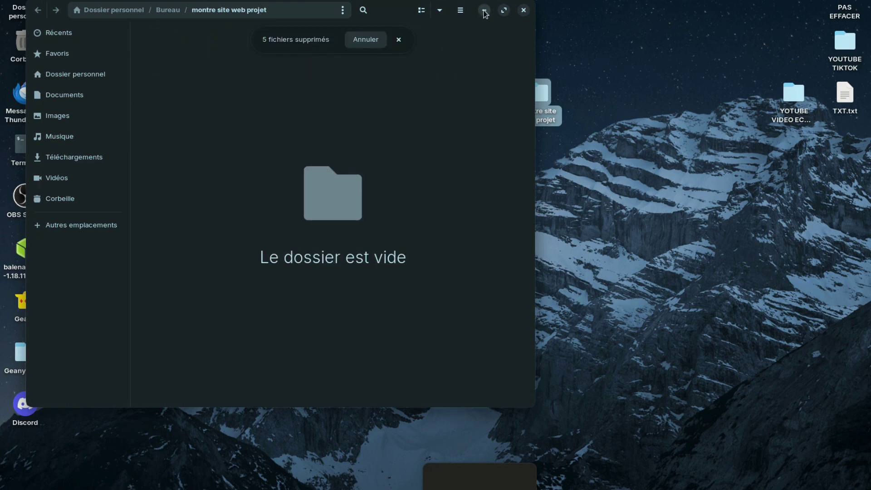
{"action": "left_click", "coordinate": [483, 10]}
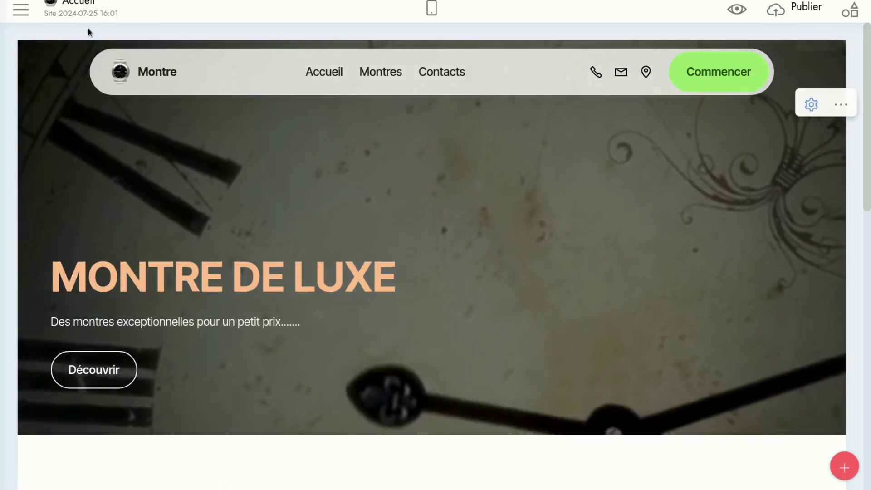
- Publish the Mobirise site to the local "montre site web projet" folder with the online editor (CMS) option turned off
{"action": "left_click", "coordinate": [20, 8]}
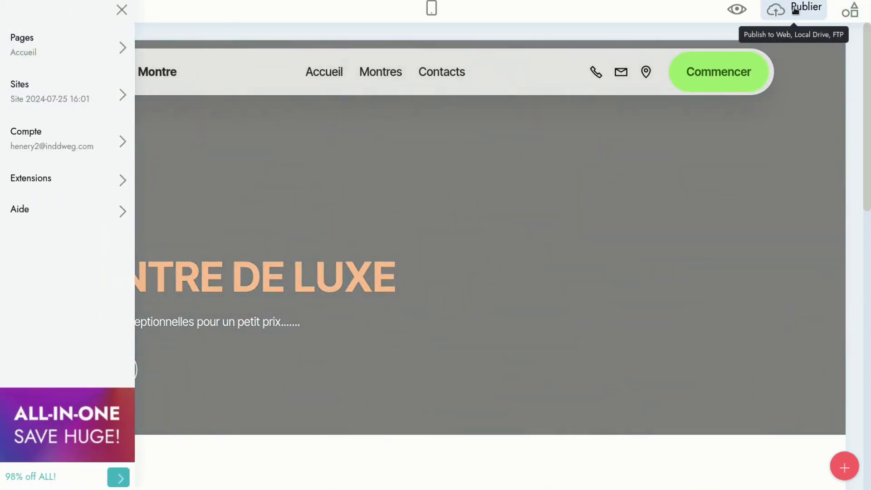
{"action": "left_click", "coordinate": [795, 10]}
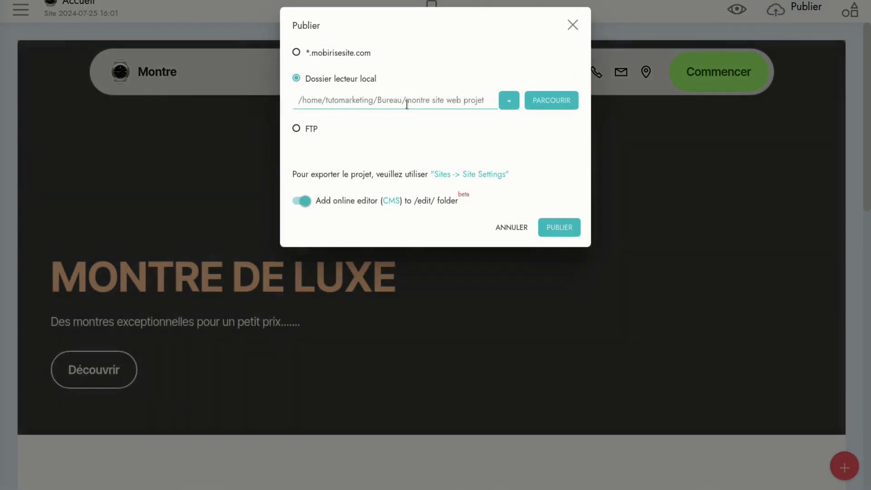
{"action": "left_click_drag", "start_coordinate": [405, 101], "coordinate": [496, 107]}
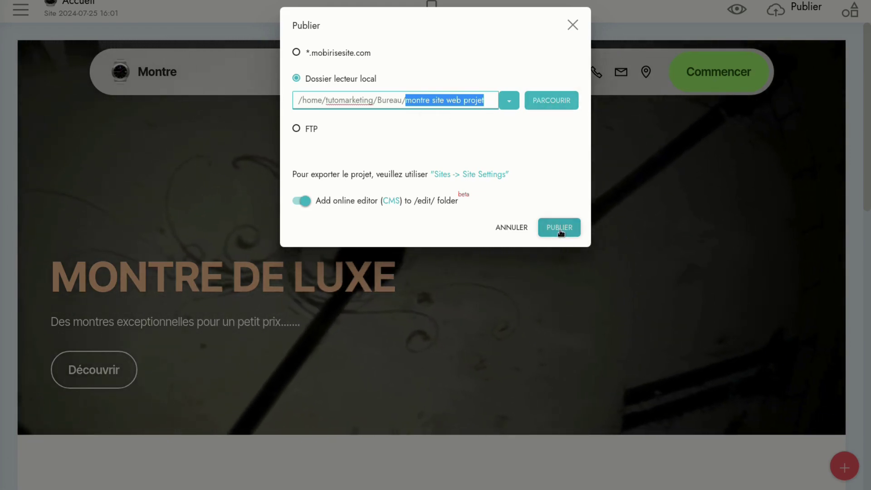
{"action": "left_click", "coordinate": [301, 201]}
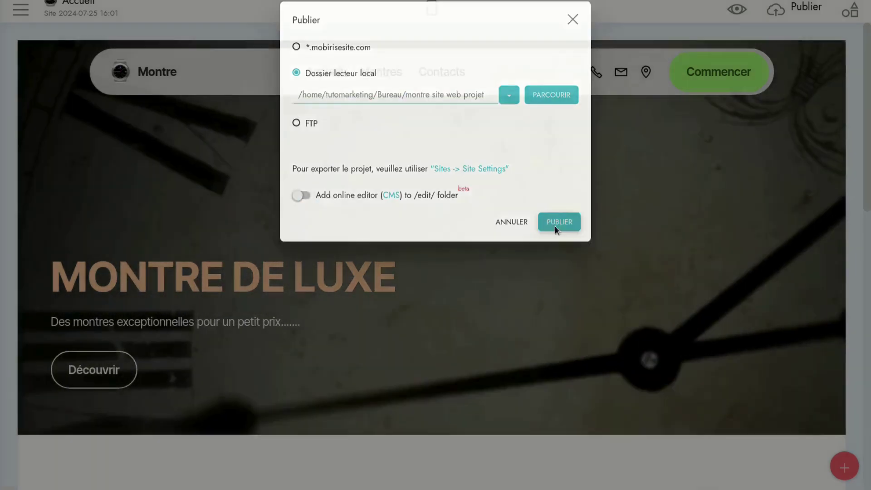
{"action": "left_click", "coordinate": [554, 227]}
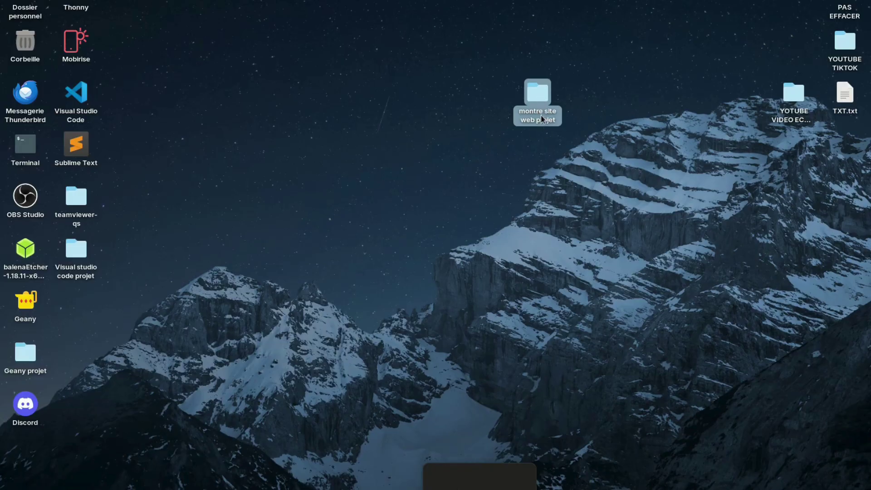
- Open the "montre site web projet" folder on the desktop and check the published files
{"action": "key", "text": "Return"}
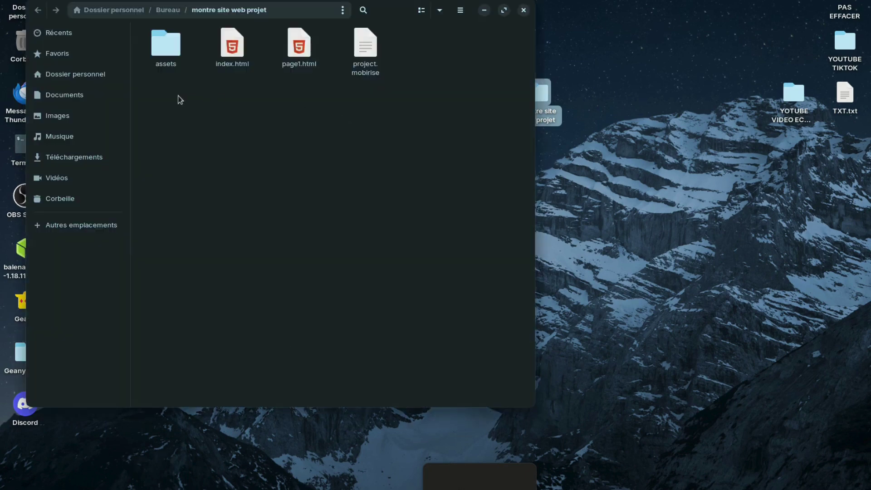
{"action": "left_click_drag", "start_coordinate": [217, 113], "coordinate": [615, 27]}
{"action": "left_click", "coordinate": [519, 114]}
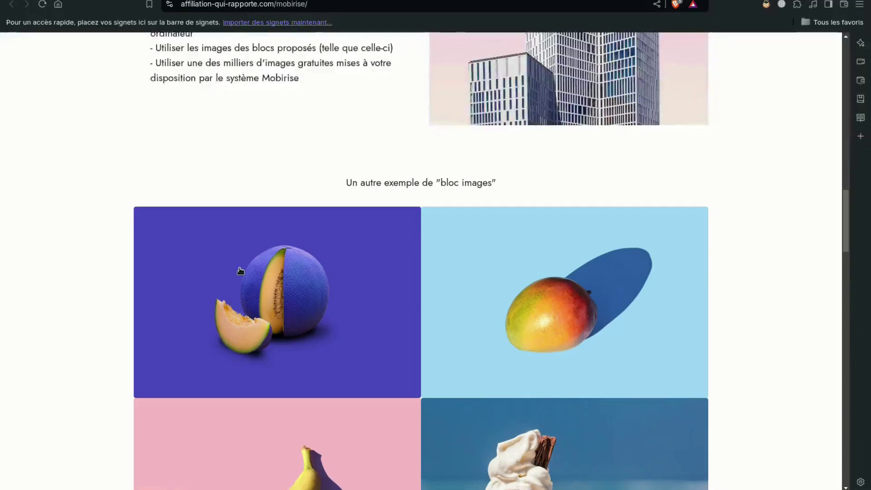
- Switch to the browser, load index.html from the project folder in it and maximise the browser window
{"action": "key", "text": "ctrl+t"}
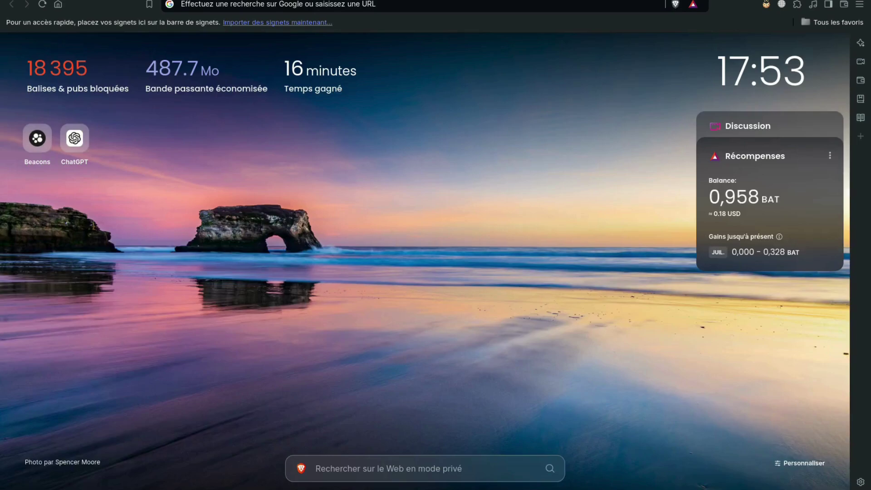
{"action": "key", "text": "F11"}
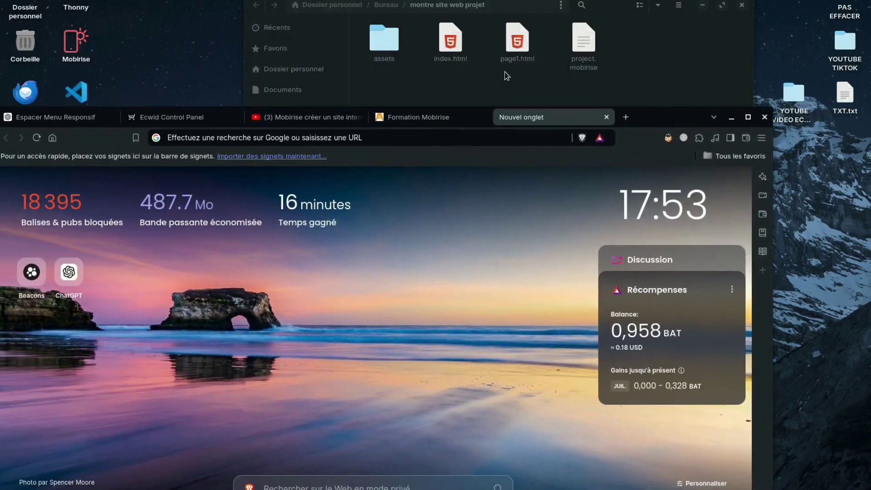
{"action": "left_click", "coordinate": [457, 40]}
{"action": "left_click_drag", "start_coordinate": [457, 40], "coordinate": [449, 429]}
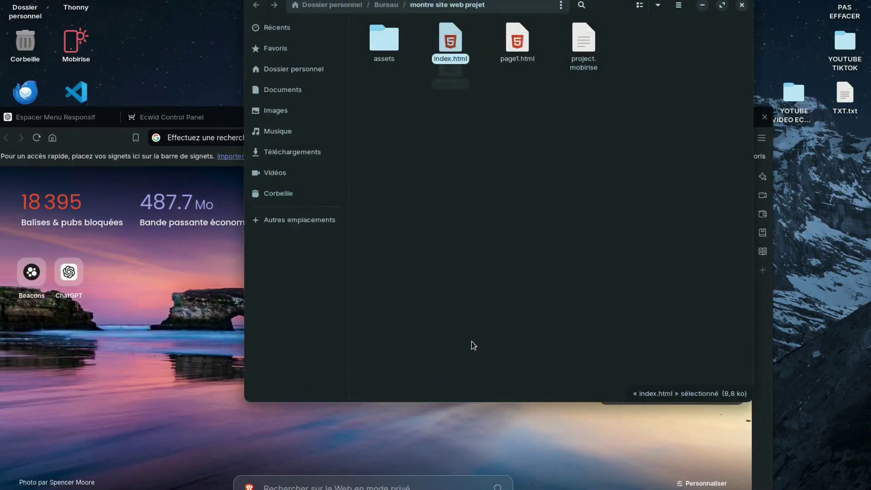
{"action": "left_click_drag", "start_coordinate": [450, 40], "coordinate": [143, 242]}
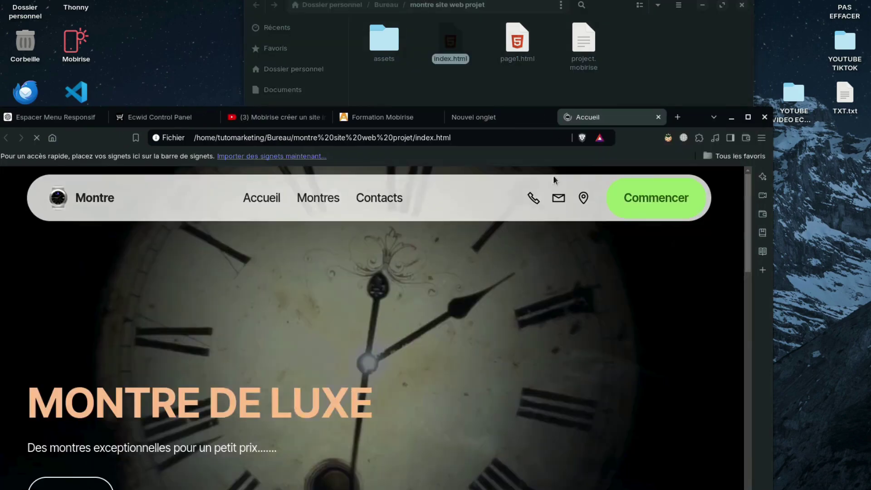
{"action": "key", "text": "super+Up"}
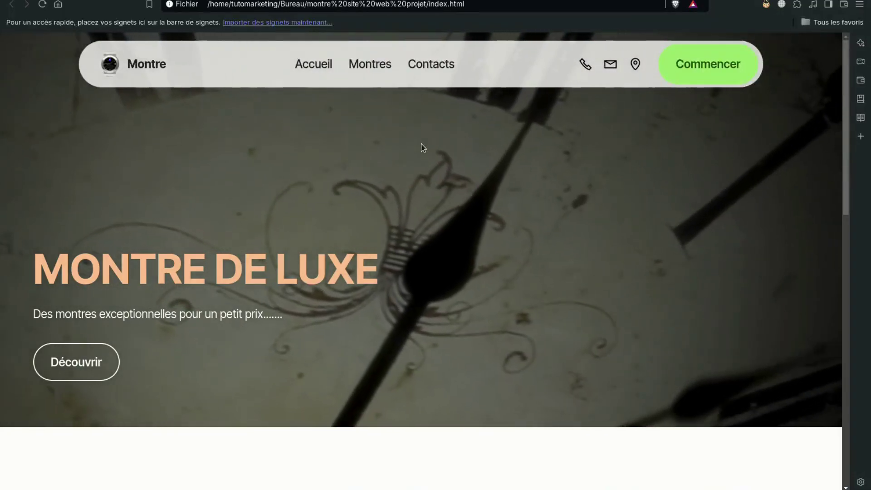
- Look through the published home page, follow its Acheter button to page1.html, and close the site's tab
{"action": "scroll", "coordinate": [497, 277], "scroll_direction": "down", "scroll_amount": 15}
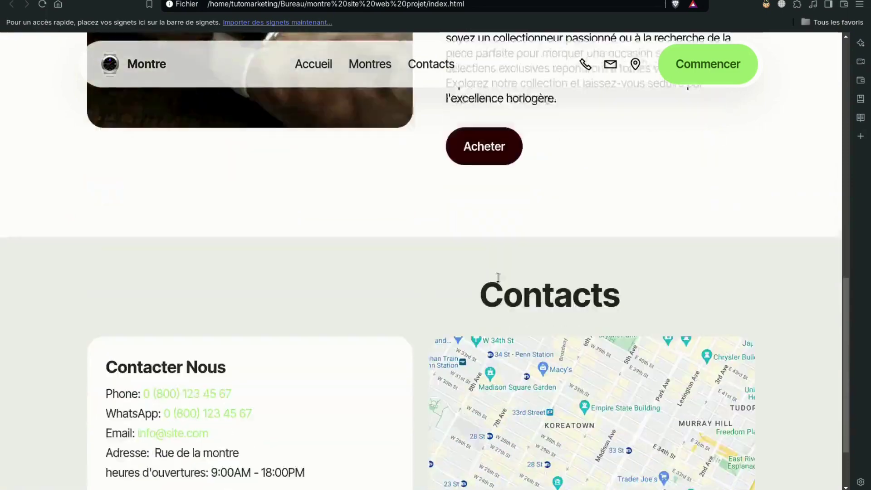
{"action": "scroll", "coordinate": [499, 254], "scroll_direction": "up", "scroll_amount": 5}
{"action": "scroll", "coordinate": [490, 209], "scroll_direction": "up", "scroll_amount": 2}
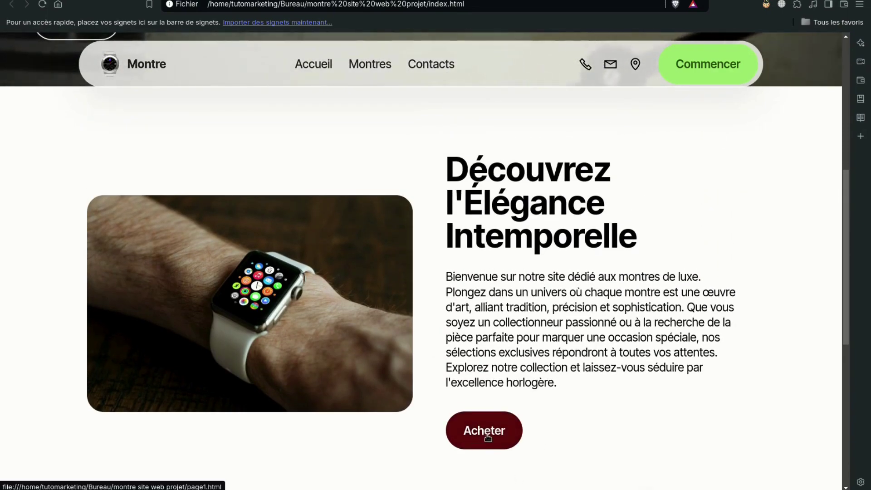
{"action": "left_click", "coordinate": [485, 436]}
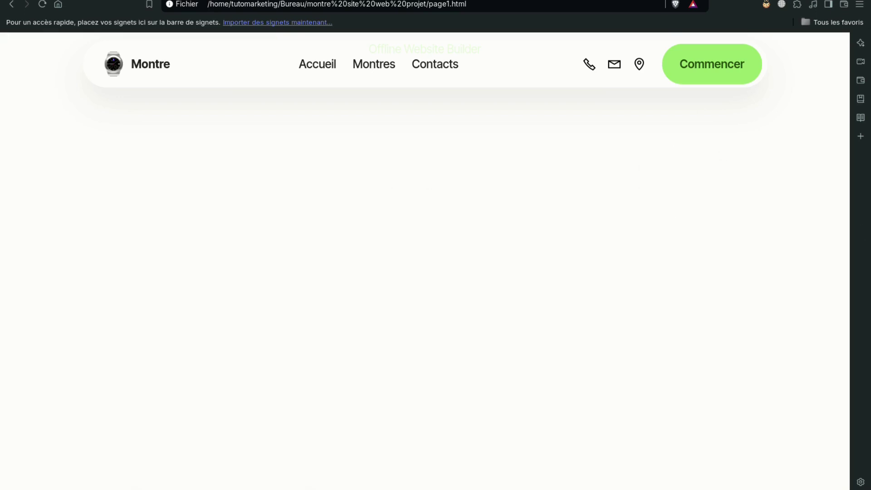
{"action": "key", "text": "ctrl+w"}
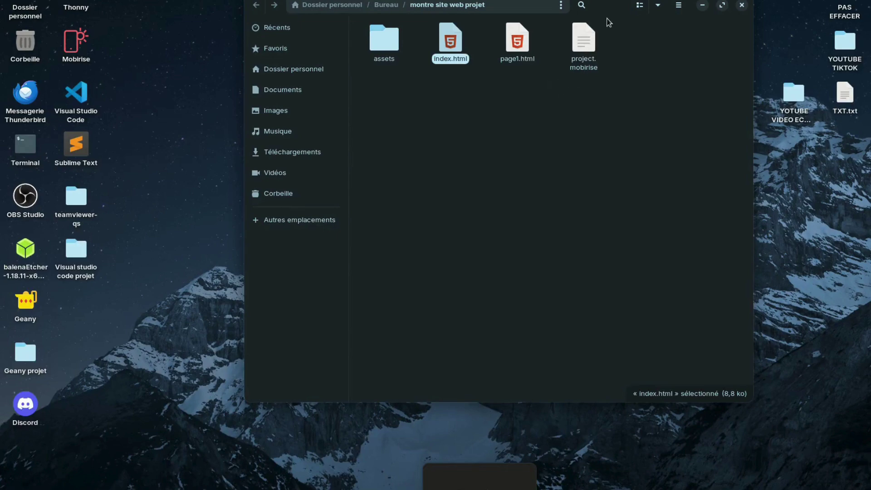
- Launch Sublime Text from the desktop with an empty document, and return to Mobirise
{"action": "left_click", "coordinate": [74, 167]}
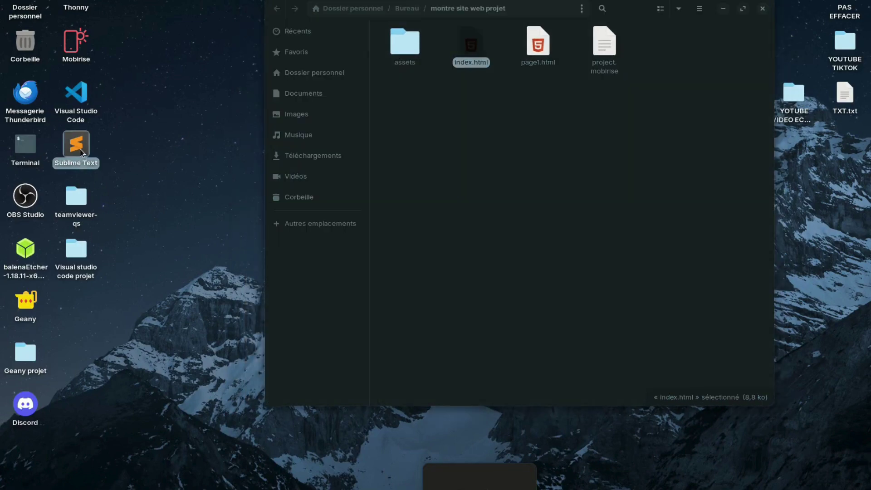
{"action": "double_click", "coordinate": [80, 149]}
{"action": "left_click", "coordinate": [523, 246]}
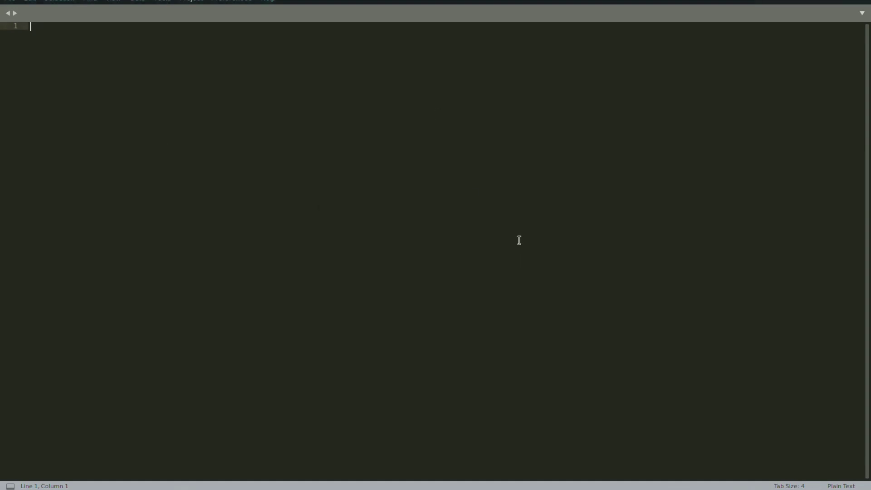
{"action": "left_click_drag", "start_coordinate": [735, 0], "coordinate": [490, 133]}
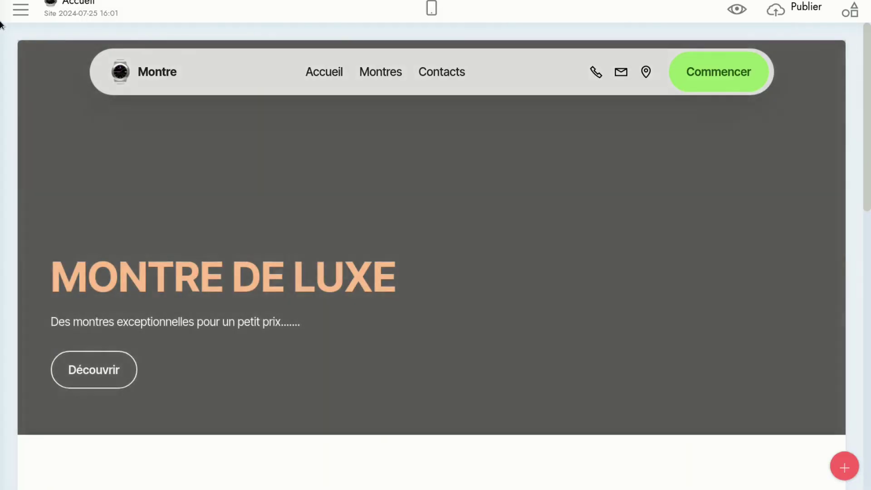
- Open the site's Mon shop page in the Mobirise editor and view it
{"action": "left_click", "coordinate": [20, 8]}
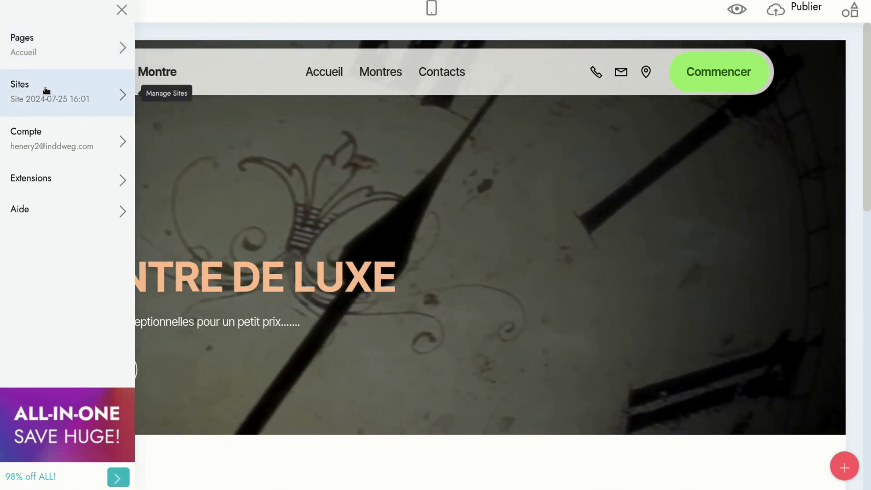
{"action": "left_click", "coordinate": [45, 48]}
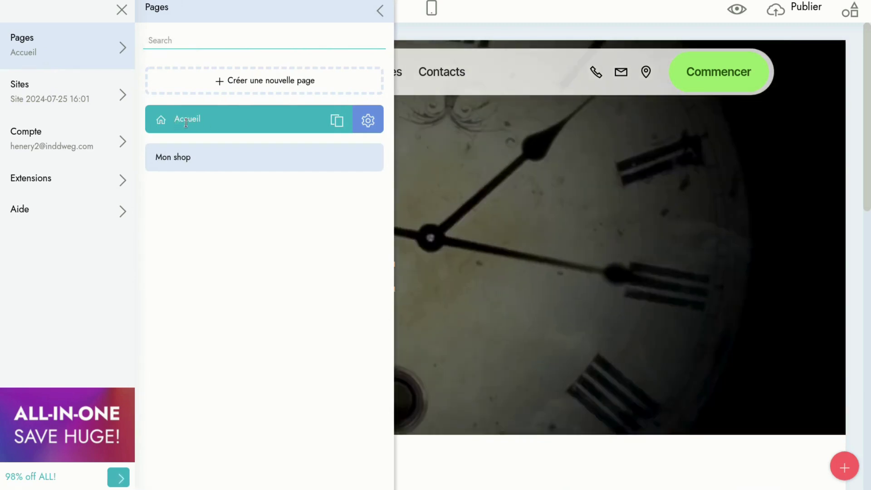
{"action": "left_click", "coordinate": [188, 164]}
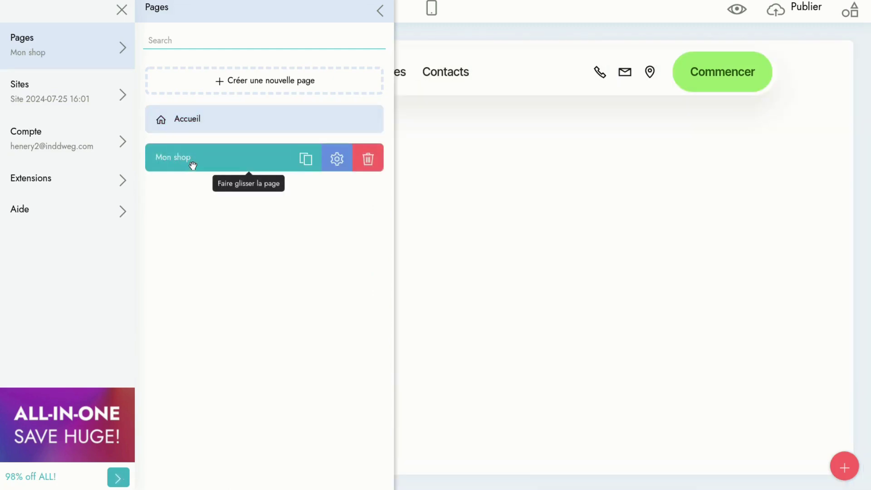
{"action": "left_click", "coordinate": [482, 183]}
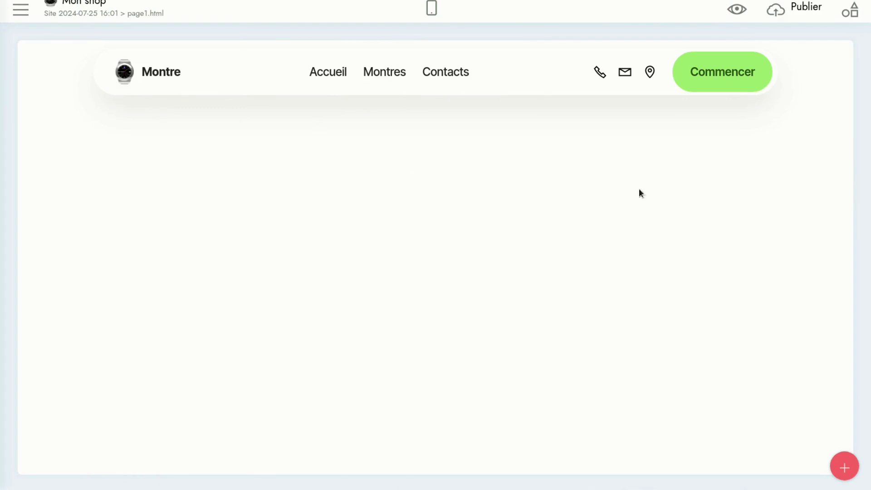
- Return to the Accueil page and look through its sections down to Contacts and back up
{"action": "left_click", "coordinate": [25, 20]}
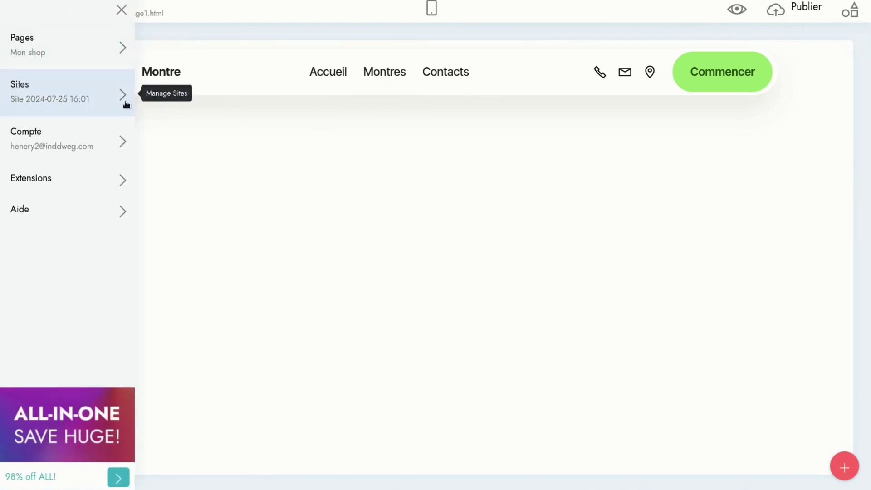
{"action": "left_click", "coordinate": [107, 104]}
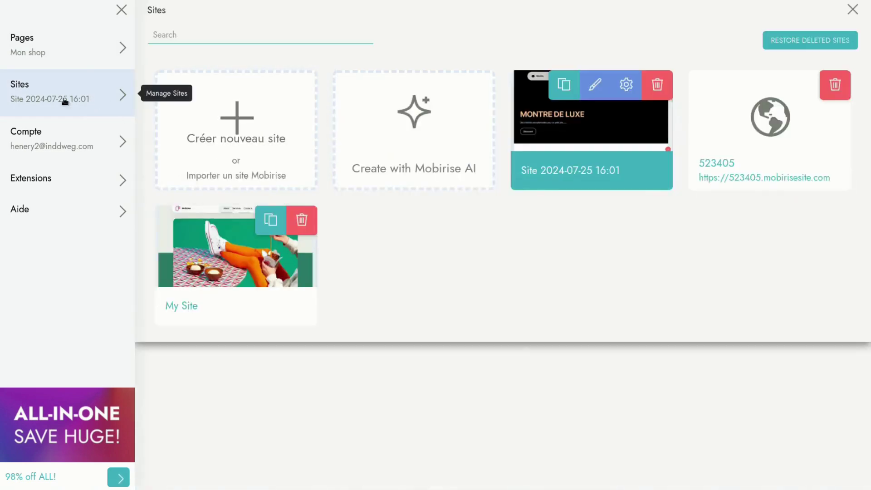
{"action": "left_click", "coordinate": [41, 52]}
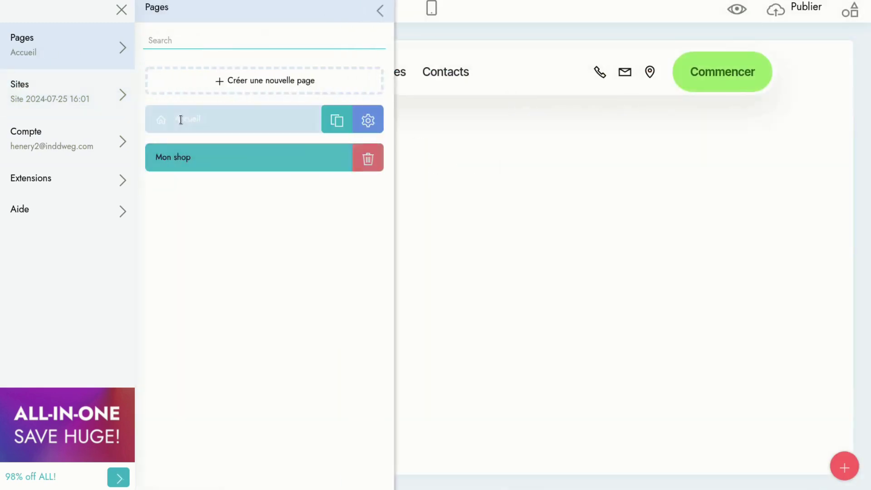
{"action": "left_click", "coordinate": [183, 120]}
{"action": "scroll", "coordinate": [336, 196], "scroll_direction": "down", "scroll_amount": 2}
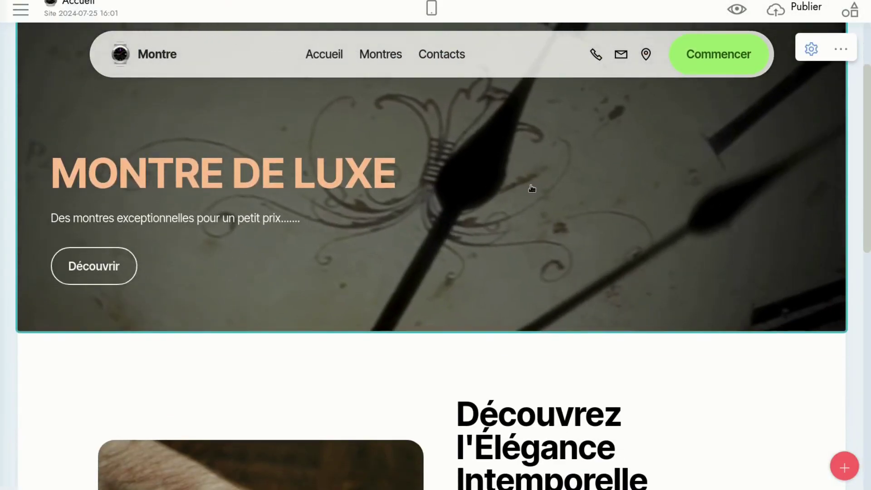
{"action": "scroll", "coordinate": [429, 190], "scroll_direction": "down", "scroll_amount": 4}
{"action": "scroll", "coordinate": [430, 193], "scroll_direction": "down", "scroll_amount": 8}
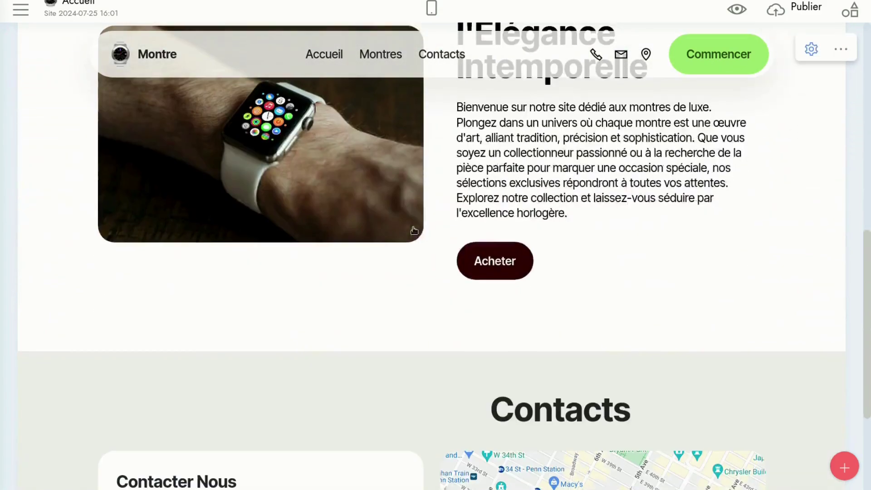
{"action": "scroll", "coordinate": [597, 228], "scroll_direction": "up", "scroll_amount": 1}
{"action": "scroll", "coordinate": [597, 232], "scroll_direction": "down", "scroll_amount": 1}
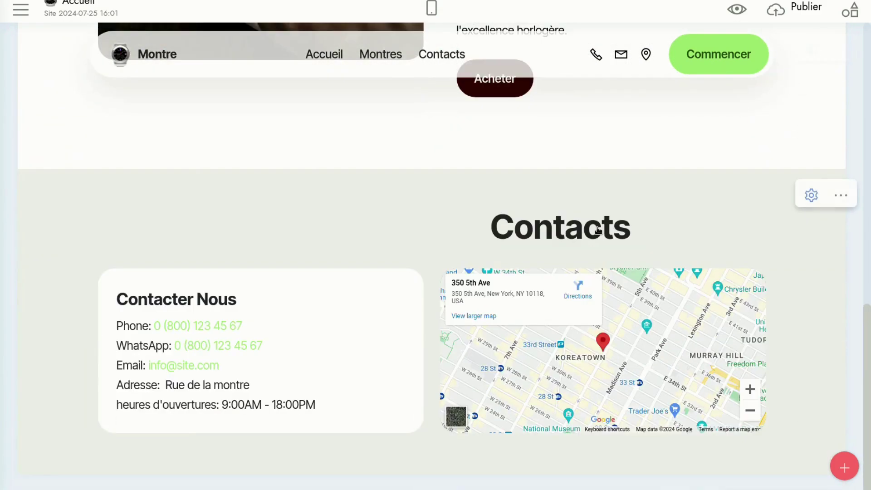
{"action": "scroll", "coordinate": [597, 229], "scroll_direction": "up", "scroll_amount": 6}
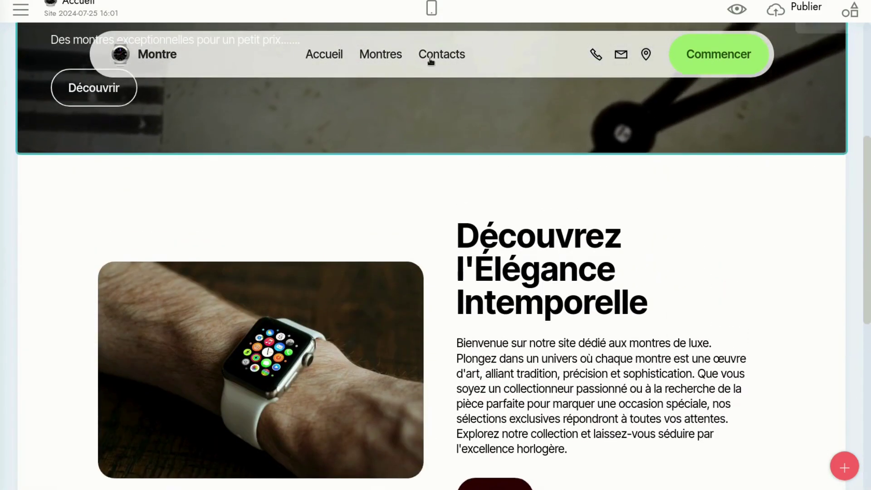
{"action": "scroll", "coordinate": [367, 175], "scroll_direction": "up", "scroll_amount": 4}
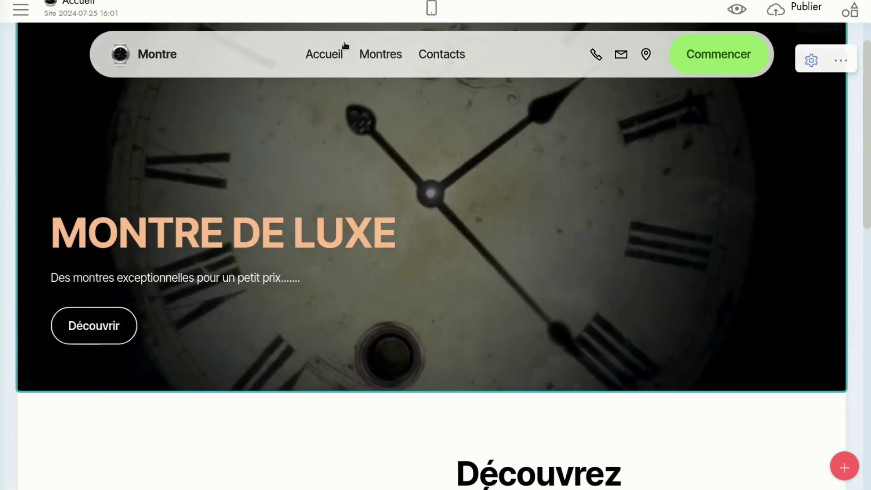
- Load page1.html from the "montre site web projet" folder into Sublime Text and maximise the editor window
{"action": "left_click", "coordinate": [96, 13]}
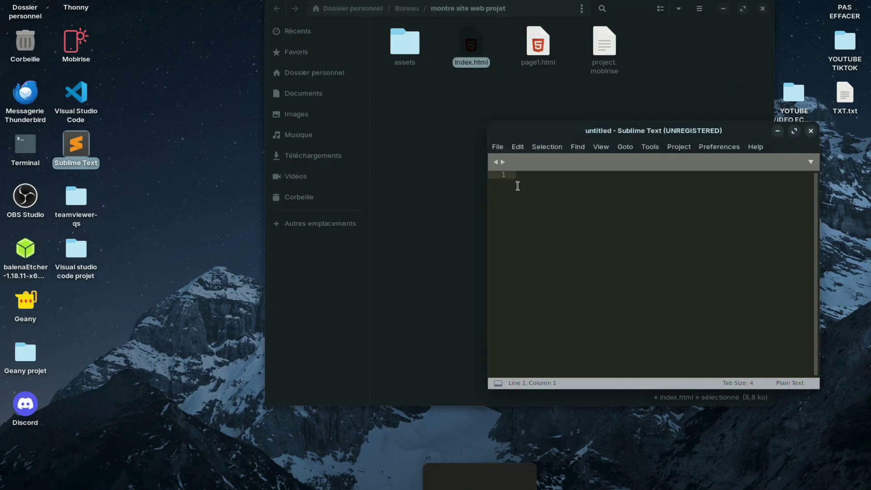
{"action": "left_click", "coordinate": [467, 81]}
{"action": "left_click", "coordinate": [470, 53]}
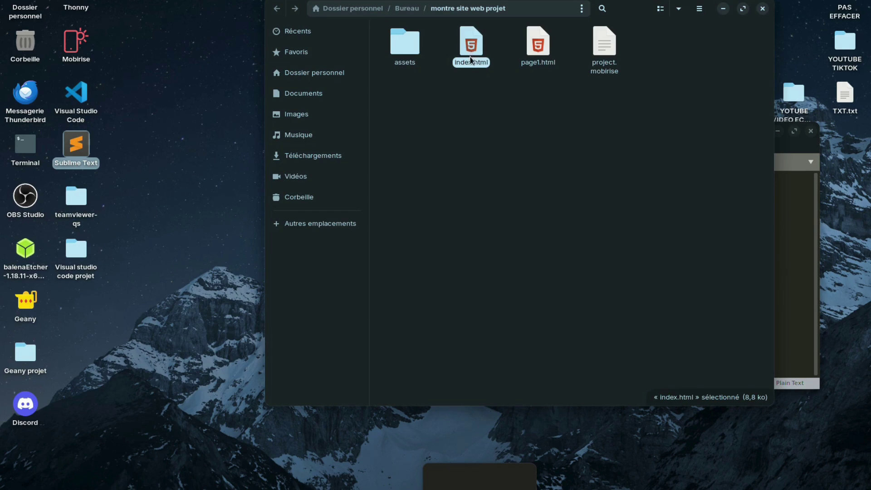
{"action": "left_click", "coordinate": [543, 73]}
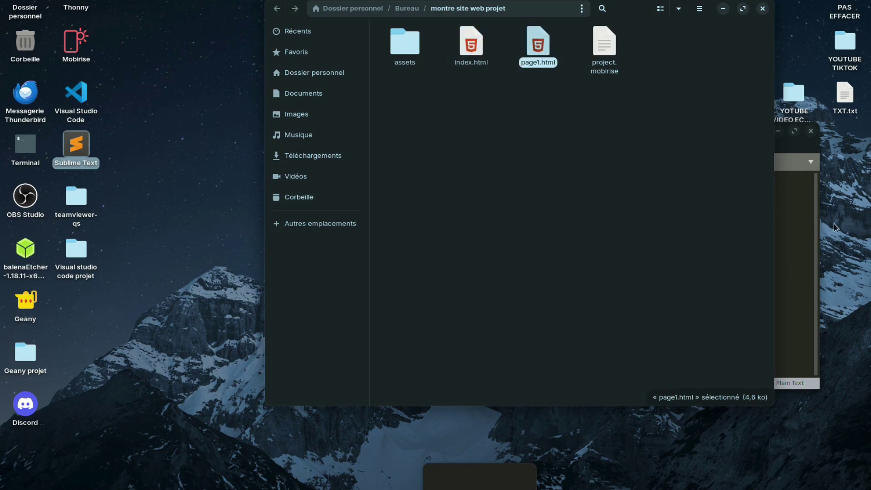
{"action": "left_click", "coordinate": [794, 214]}
{"action": "left_click_drag", "start_coordinate": [540, 50], "coordinate": [800, 206]}
{"action": "left_click", "coordinate": [809, 247]}
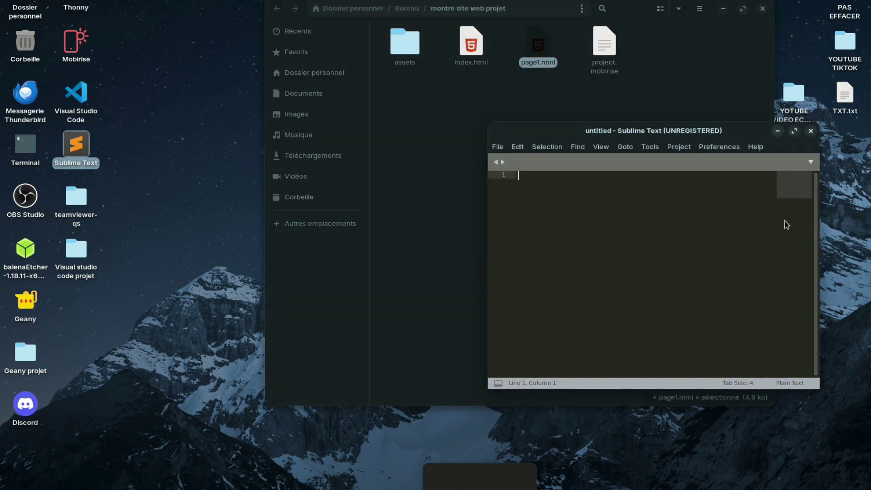
{"action": "left_click_drag", "start_coordinate": [536, 49], "coordinate": [792, 259]}
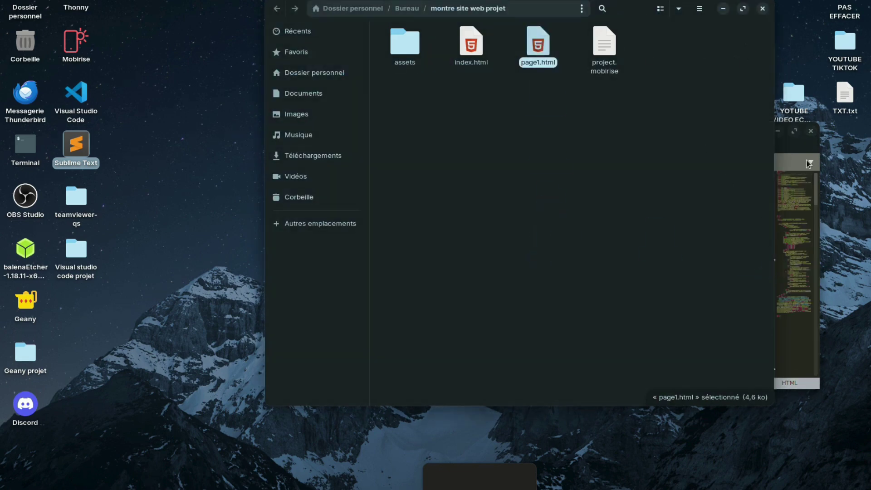
{"action": "left_click", "coordinate": [795, 168]}
{"action": "left_click", "coordinate": [793, 131]}
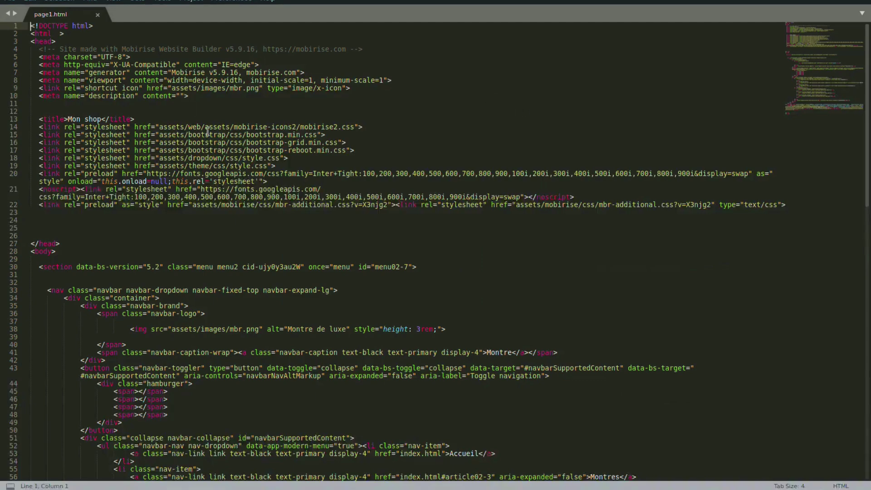
- Insert six line breaks after the closing section tag on line 77 and place the cursor on empty line 79
{"action": "scroll", "coordinate": [238, 212], "scroll_direction": "down", "scroll_amount": 15}
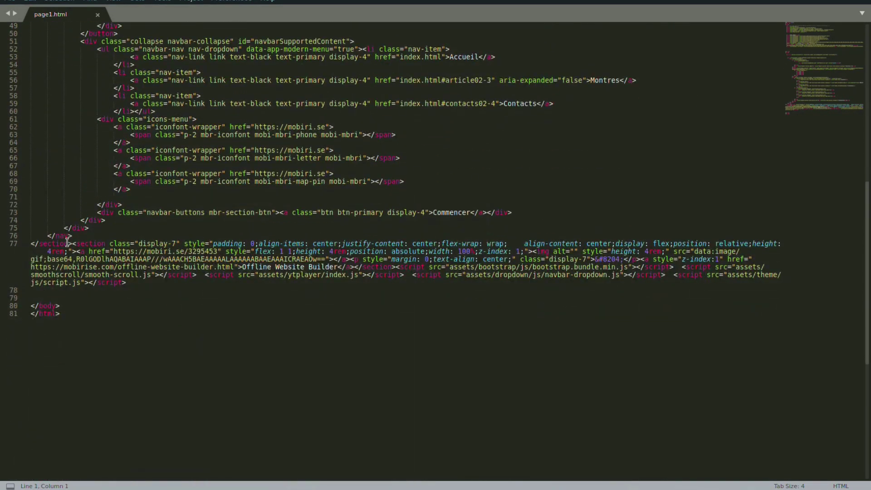
{"action": "left_click", "coordinate": [72, 245]}
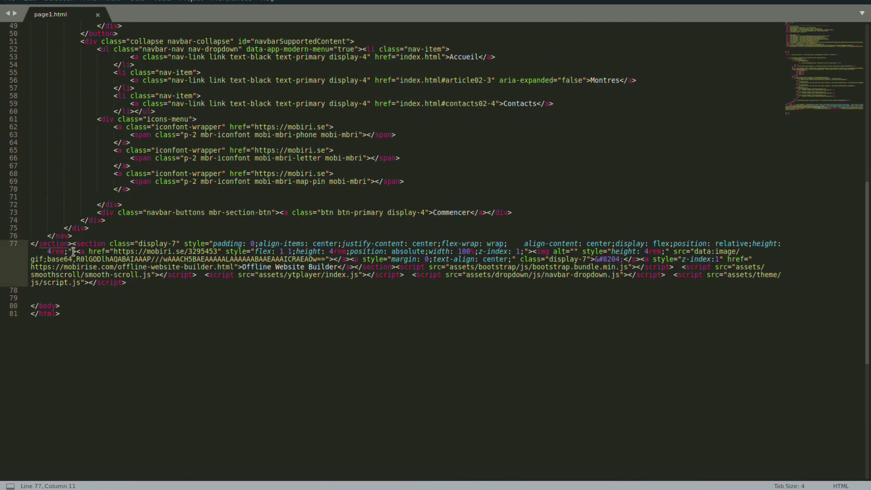
{"action": "key", "text": "Return"}
{"action": "key", "text": "Return"}
{"action": "key", "text": "Return"}
{"action": "key", "text": "Return"}
{"action": "key", "text": "Return"}
{"action": "key", "text": "Return"}
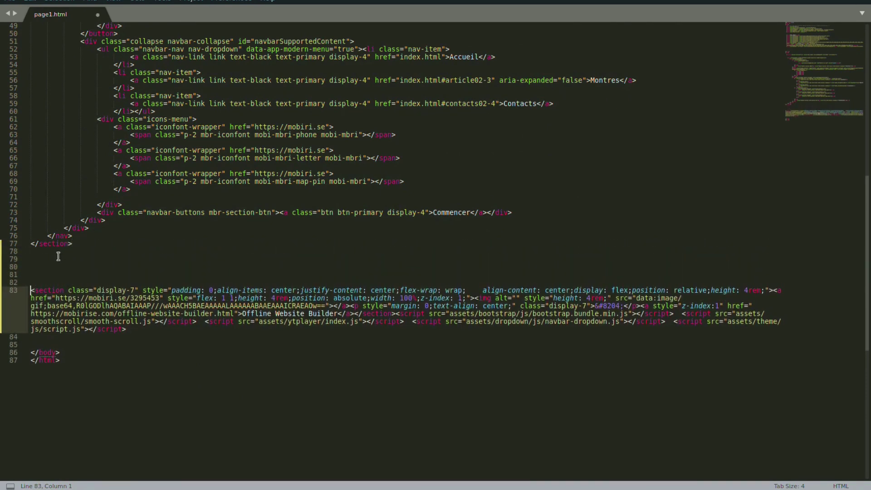
{"action": "left_click", "coordinate": [62, 257]}
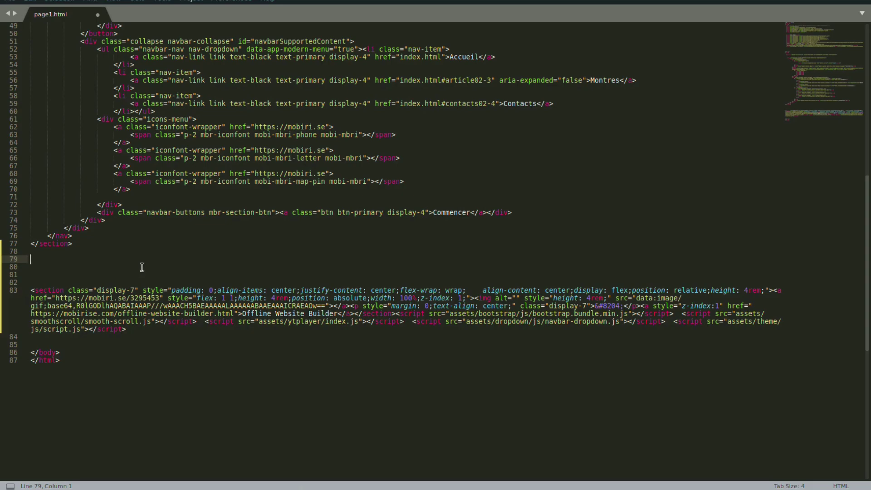
- Switch to the browser, view the Ecwid product catalogue and the Mobirise tutorial on YouTube, and return to Ecwid
{"action": "mouse_move", "coordinate": [180, 487]}
{"action": "left_click", "coordinate": [168, 426]}
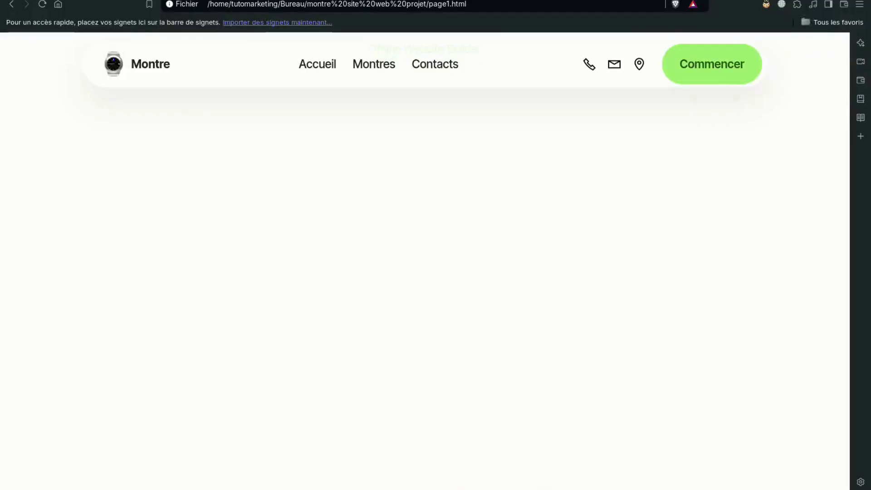
{"action": "key", "text": "ctrl+Tab"}
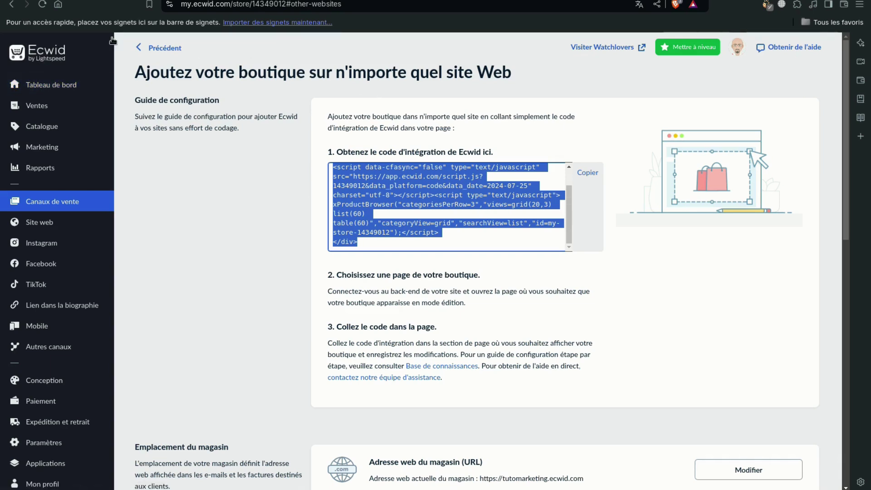
{"action": "left_click", "coordinate": [48, 127]}
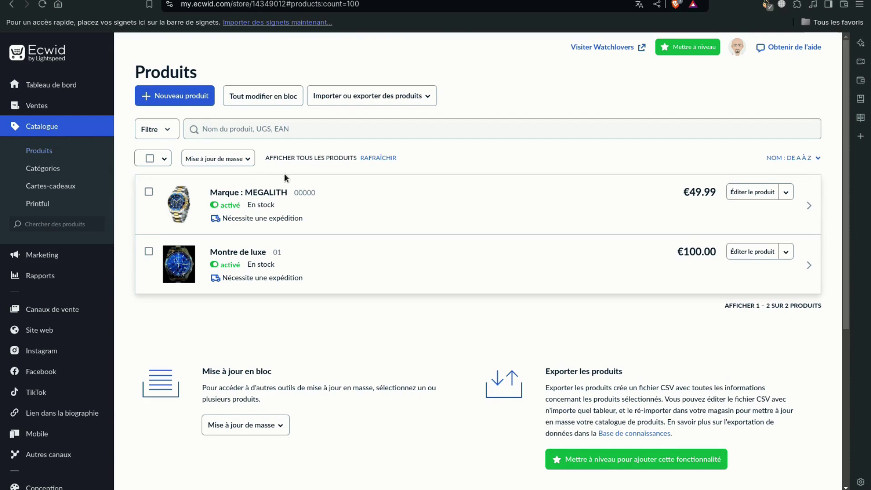
{"action": "key", "text": "ctrl+Tab"}
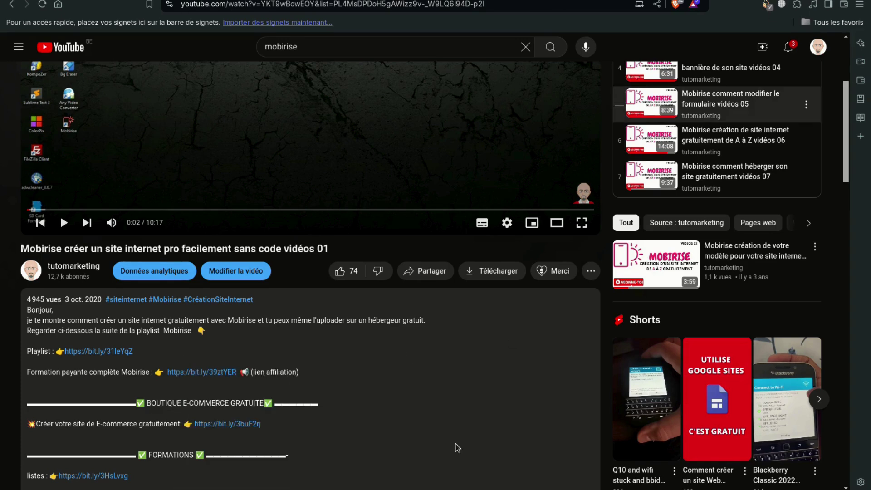
{"action": "key", "text": "ctrl+Tab"}
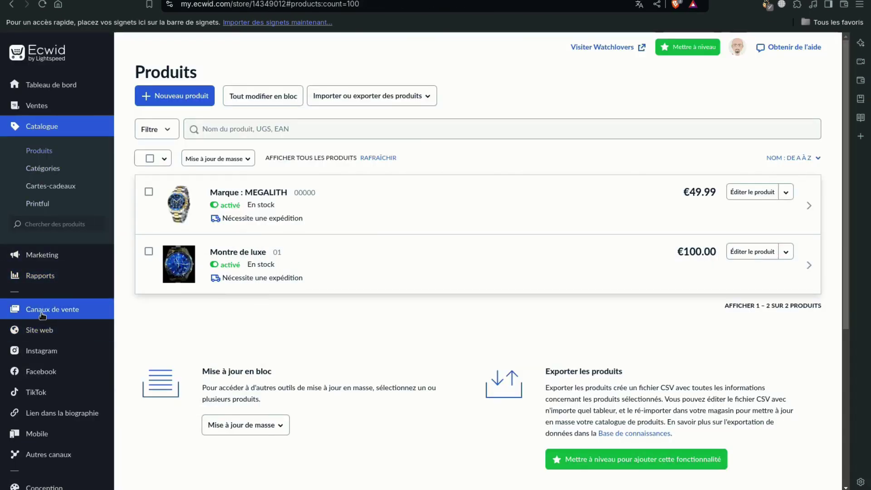
- Open the setup guide for Site Web personnalisé from the Ecwid sales channels
{"action": "left_click", "coordinate": [42, 313]}
{"action": "scroll", "coordinate": [501, 315], "scroll_direction": "down", "scroll_amount": 5}
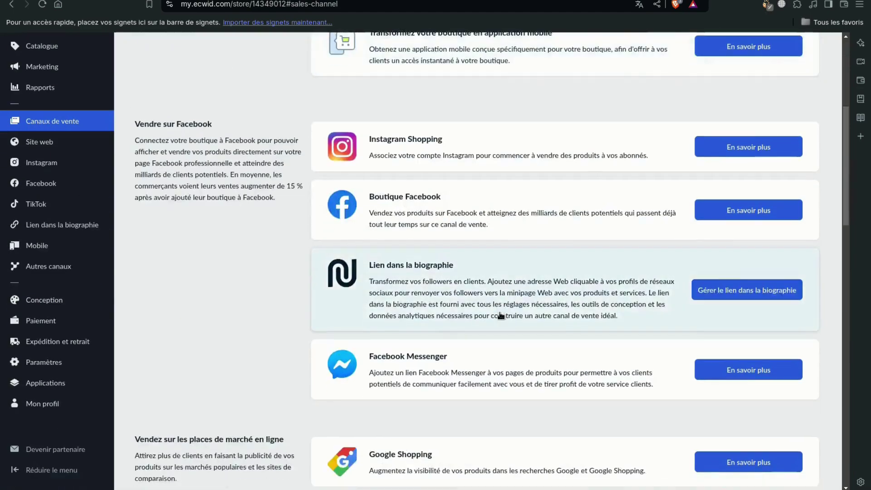
{"action": "scroll", "coordinate": [500, 315], "scroll_direction": "down", "scroll_amount": 12}
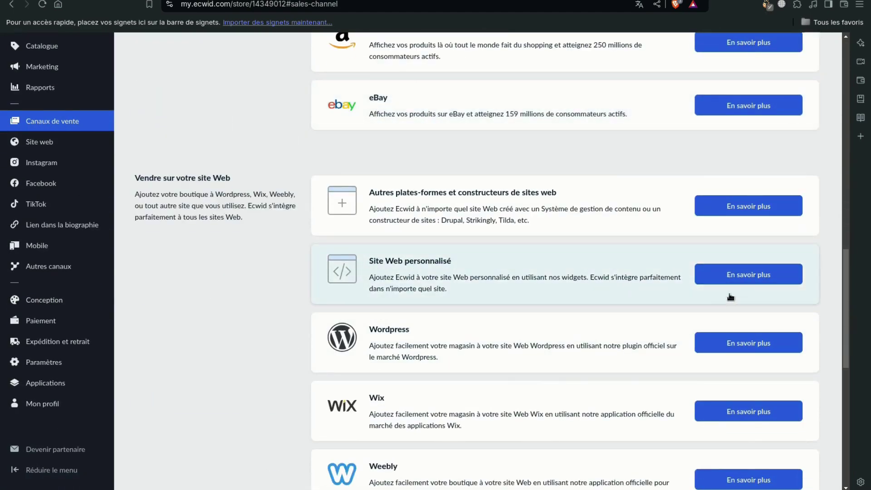
{"action": "left_click", "coordinate": [740, 277]}
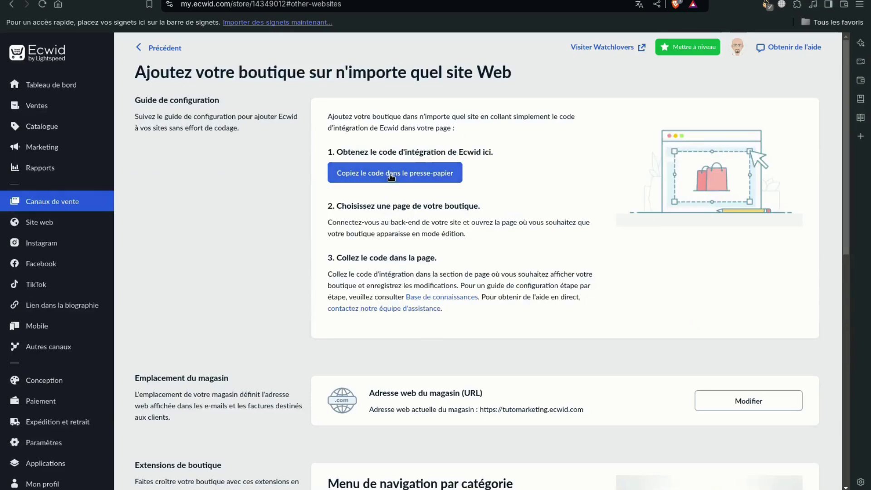
- Generate the Ecwid integration code, select it in full and copy it
{"action": "left_click", "coordinate": [391, 177]}
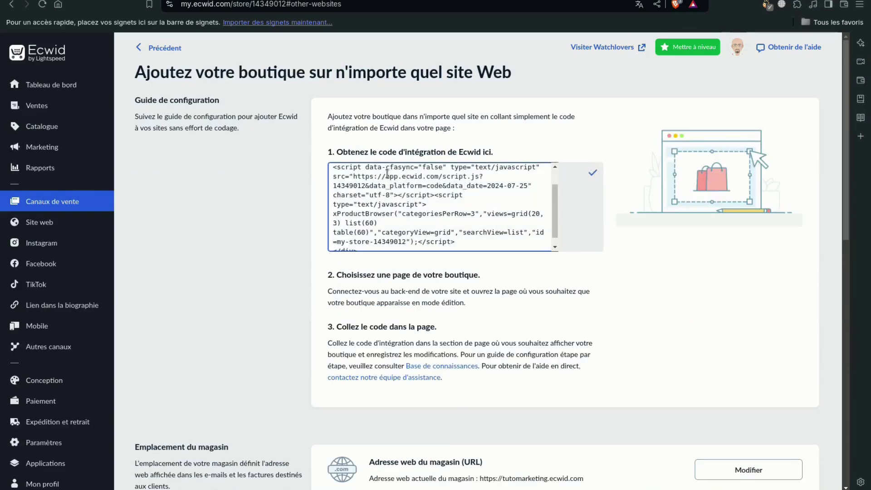
{"action": "left_click", "coordinate": [589, 176]}
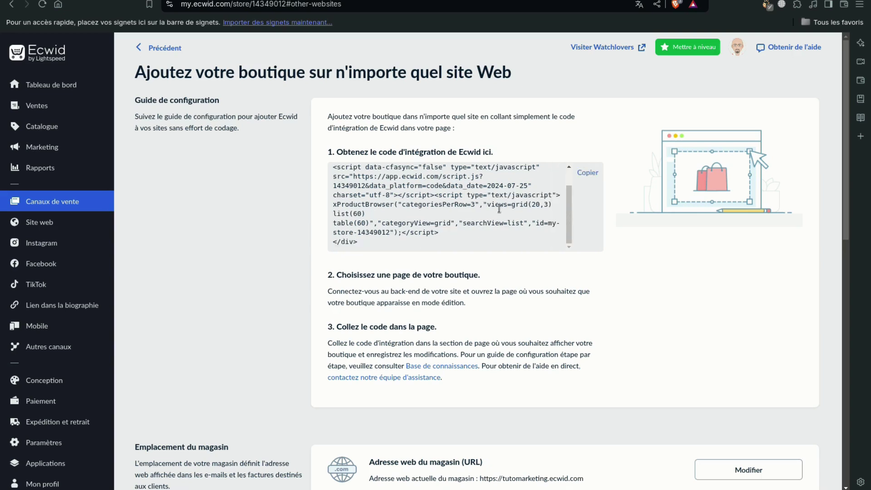
{"action": "scroll", "coordinate": [340, 174], "scroll_direction": "up", "scroll_amount": 2}
{"action": "left_click_drag", "start_coordinate": [334, 168], "coordinate": [447, 262]}
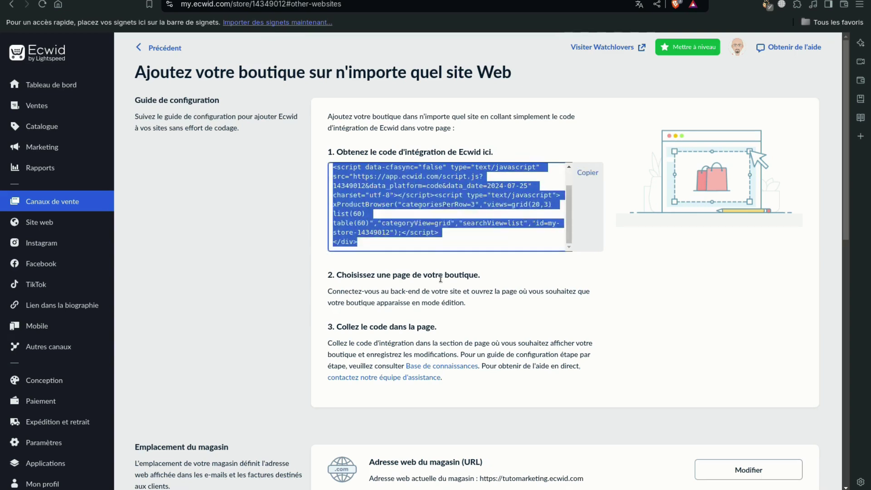
{"action": "right_click", "coordinate": [408, 206]}
{"action": "left_click", "coordinate": [441, 218]}
- Switch to Sublime Text, paste the Ecwid integration code on line 79 of page1.html, and copy the page's entire source code
{"action": "key", "text": "alt+Tab"}
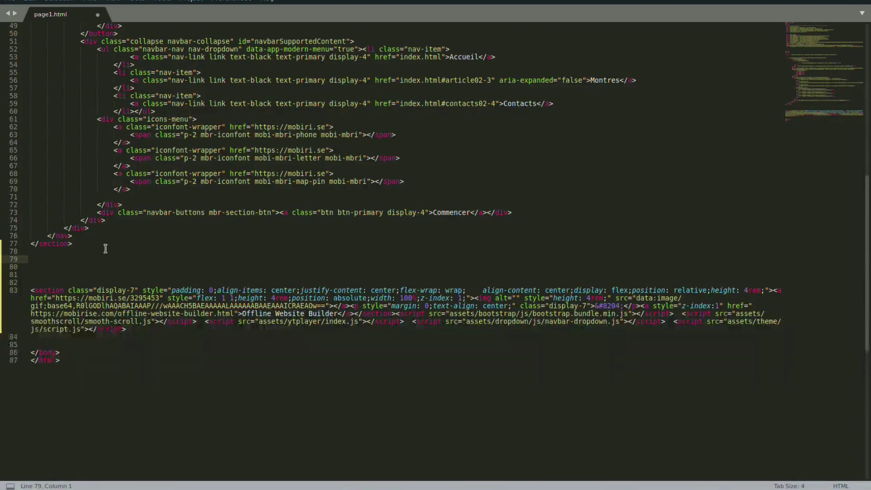
{"action": "right_click", "coordinate": [64, 261]}
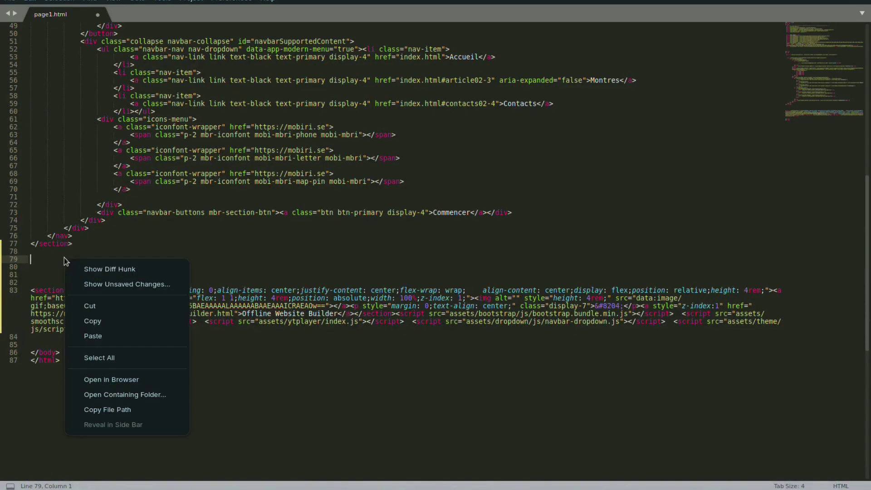
{"action": "left_click", "coordinate": [100, 337]}
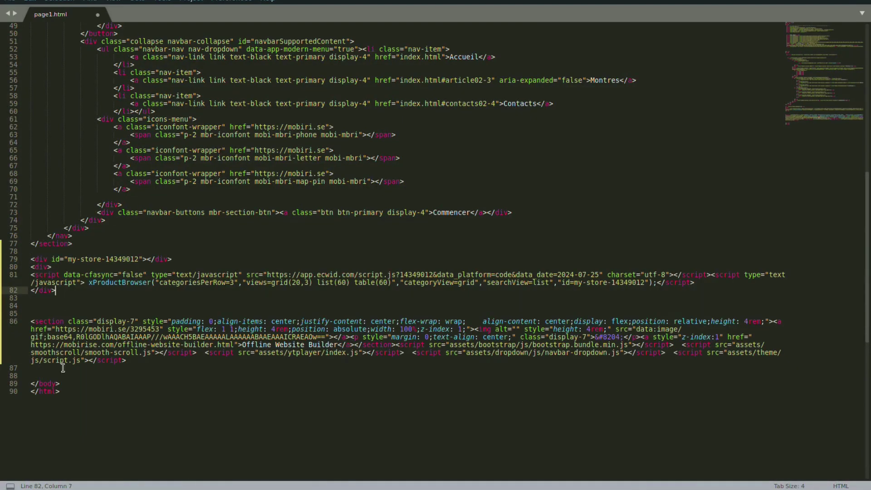
{"action": "left_click_drag", "start_coordinate": [105, 400], "coordinate": [30, 26]}
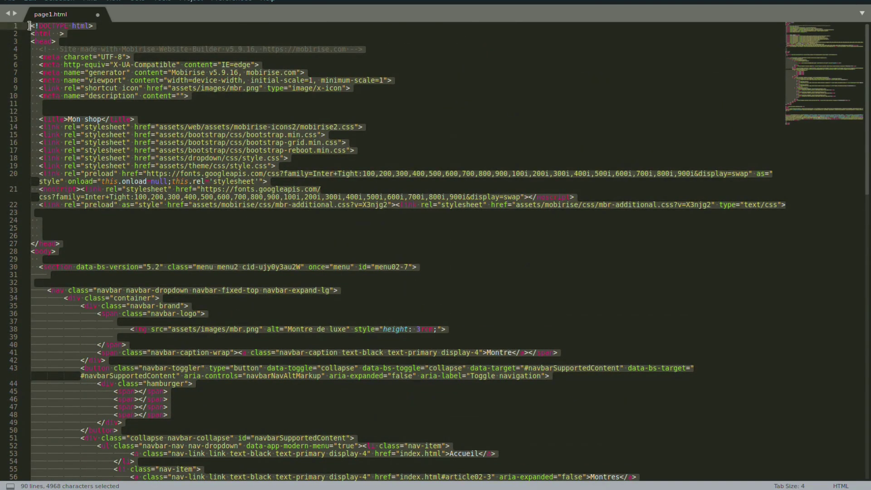
{"action": "right_click", "coordinate": [55, 34]}
{"action": "left_click", "coordinate": [91, 73]}
- Send ChatGPT "peux tu faire en sorte dintégrer la div correctement dans mon site web voici le code source pour effectuer les modifications adequates:" plus the page code
{"action": "key", "text": "alt+Tab"}
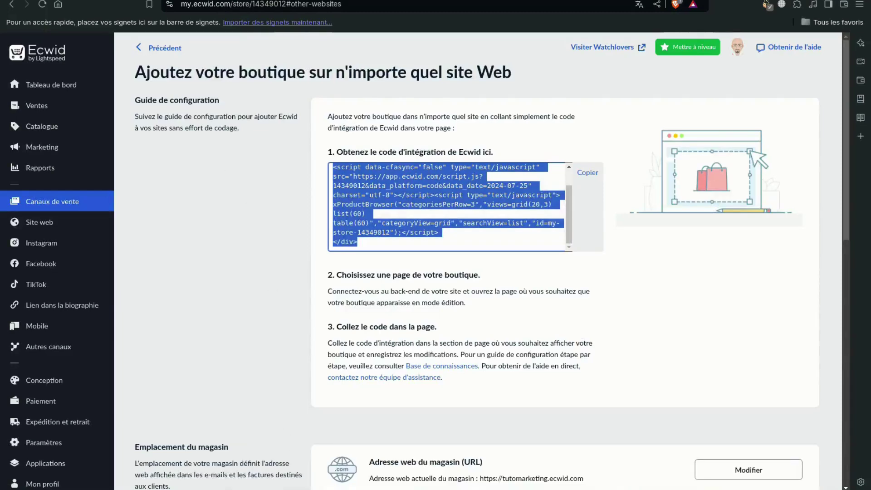
{"action": "key", "text": "ctrl+Tab"}
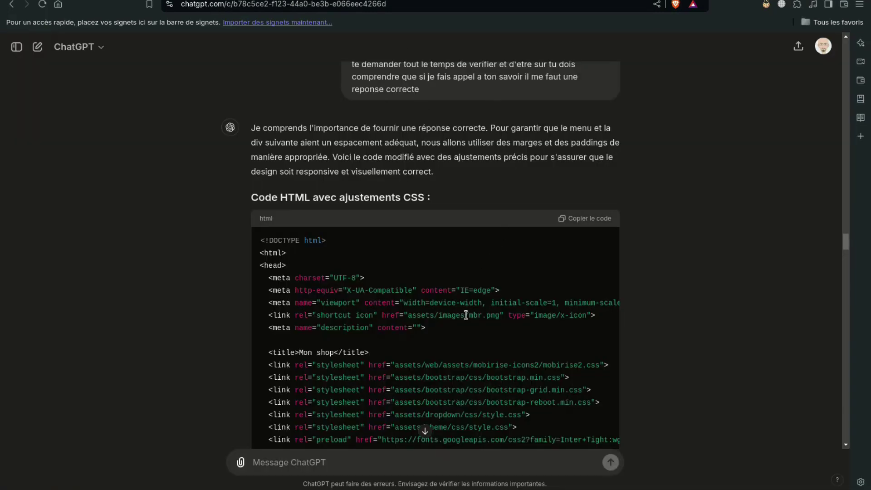
{"action": "scroll", "coordinate": [464, 311], "scroll_direction": "down", "scroll_amount": 4}
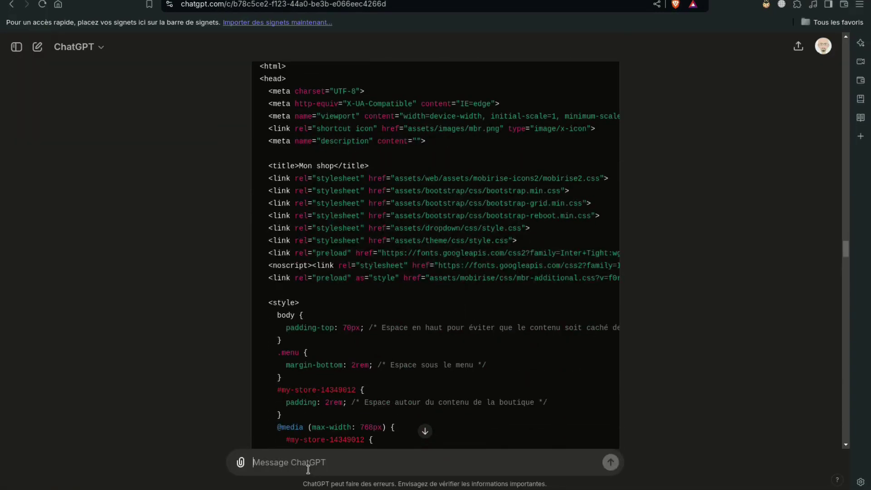
{"action": "type", "text": "peu"}
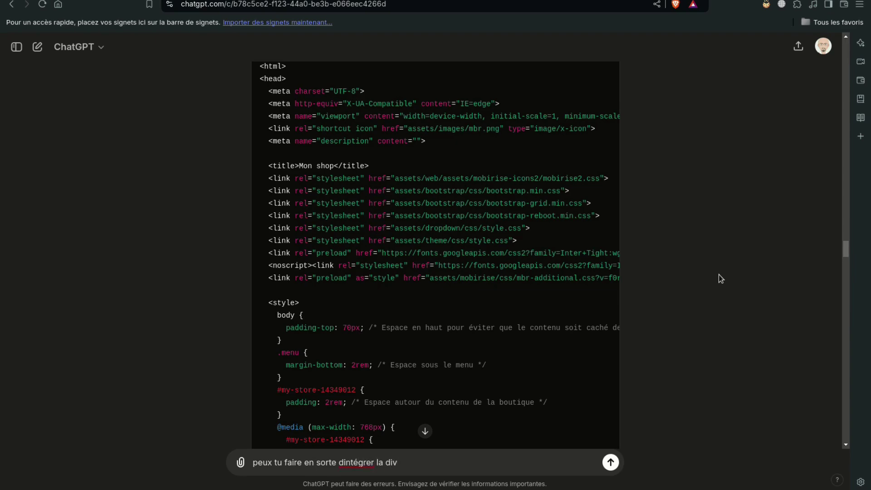
{"action": "type", "text": "orrectement dans mon site web"}
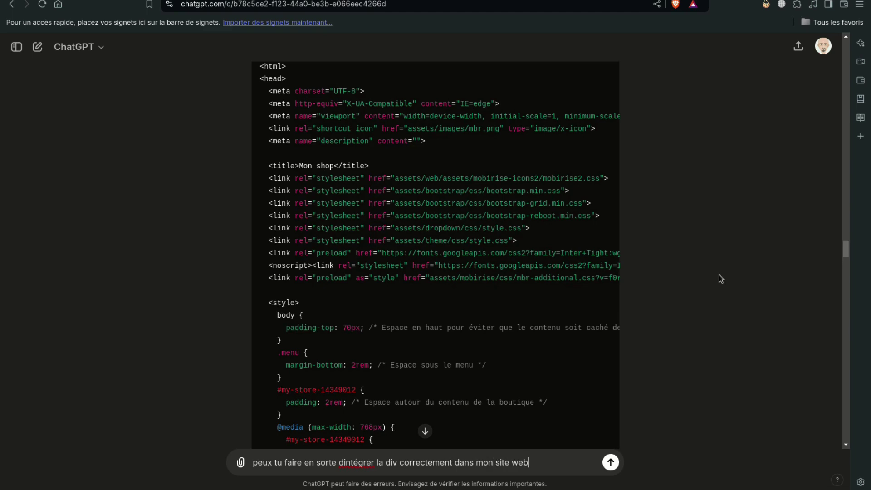
{"action": "type", "text": "code source  pour effectuer les modifications ade"}
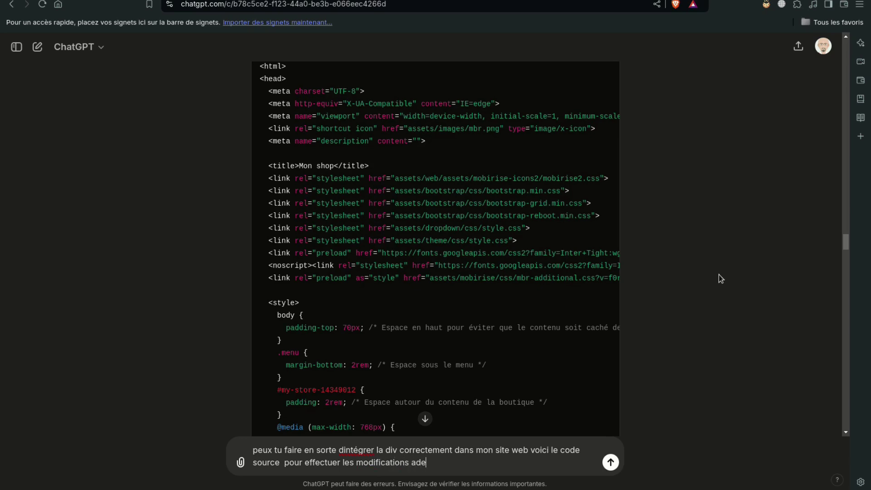
{"action": "type", "text": "uates:"}
{"action": "key", "text": "ctrl+v"}
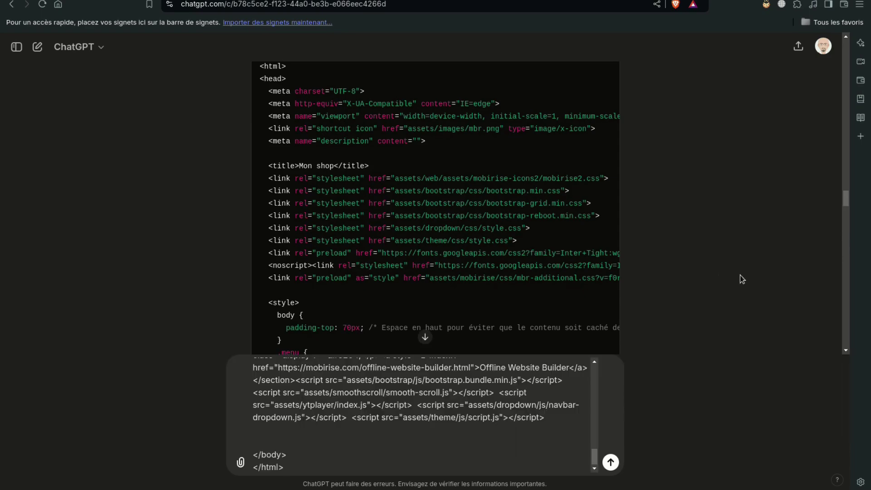
{"action": "left_click", "coordinate": [610, 462]}
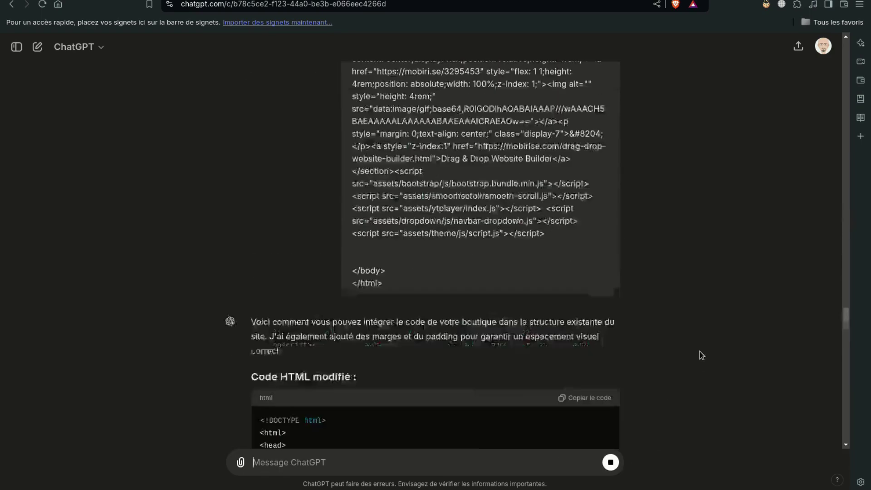
- Replace the entire contents of page1.html in Sublime Text with ChatGPT's earlier "Code HTML avec ajustements CSS" code and save the file
{"action": "left_click_drag", "start_coordinate": [846, 431], "coordinate": [863, 214]}
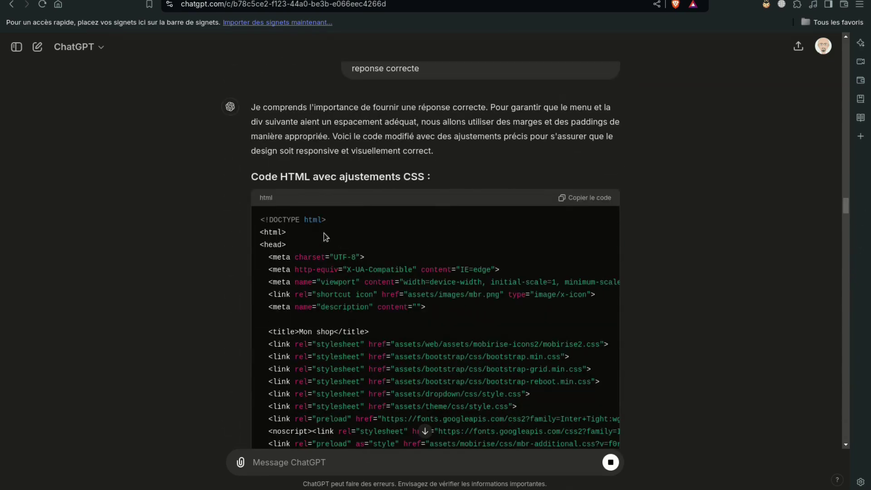
{"action": "left_click", "coordinate": [578, 197]}
{"action": "key", "text": "alt+Tab"}
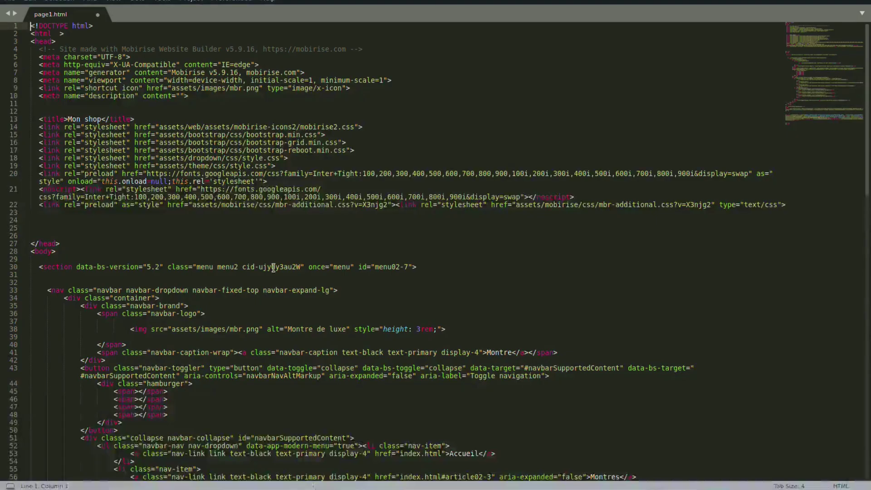
{"action": "key", "text": "ctrl+a"}
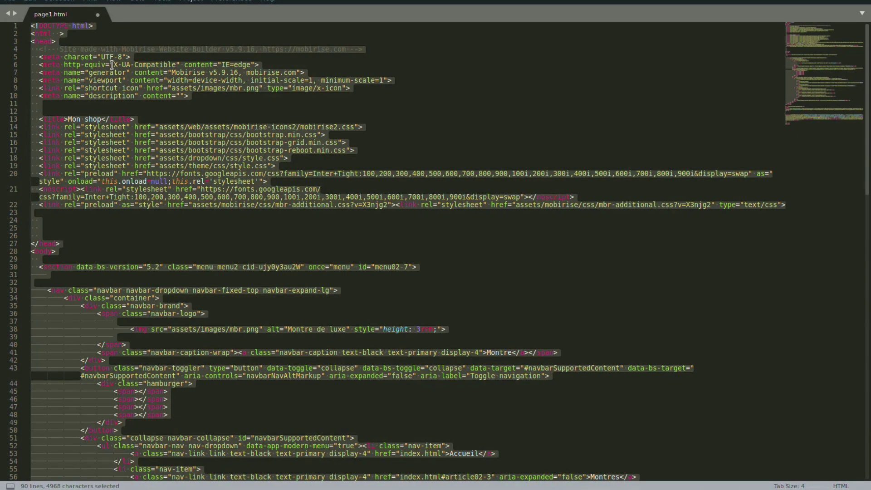
{"action": "key", "text": "BackSpace"}
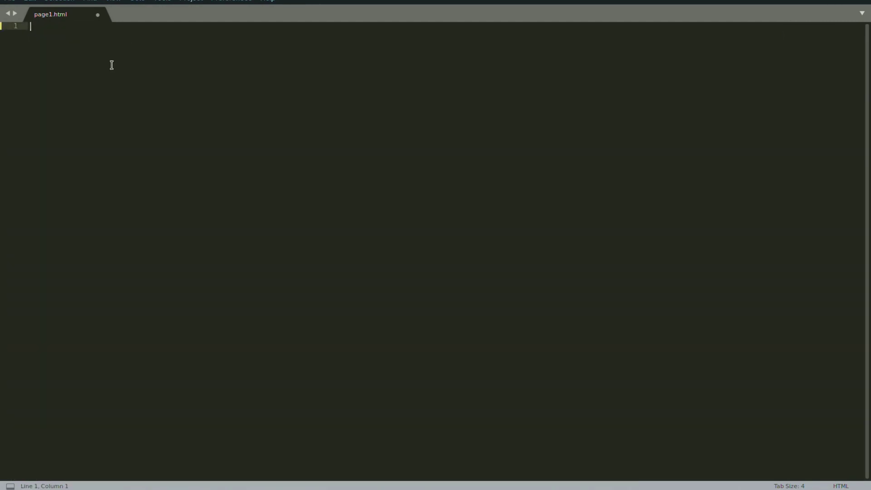
{"action": "key", "text": "ctrl+v"}
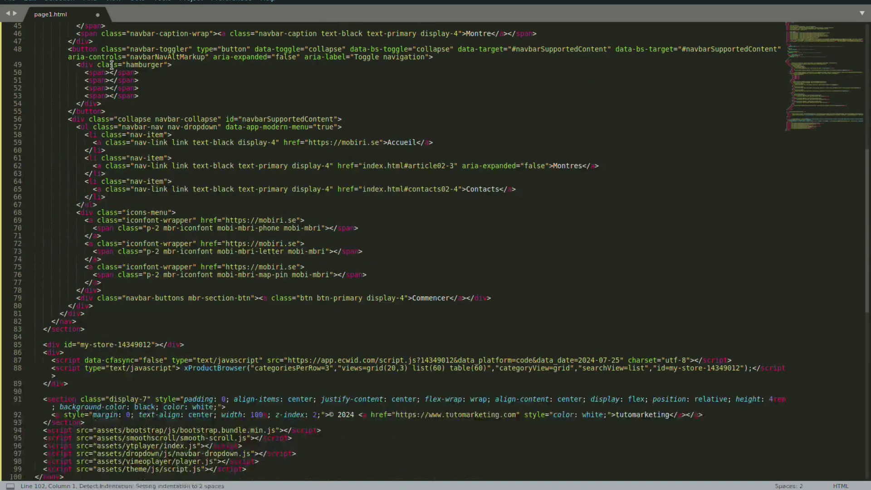
{"action": "left_click", "coordinate": [12, 2]}
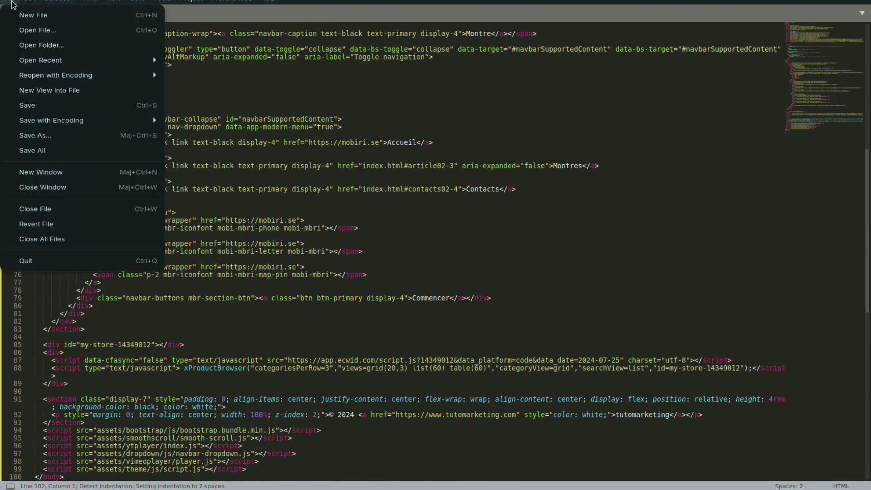
{"action": "left_click", "coordinate": [25, 105]}
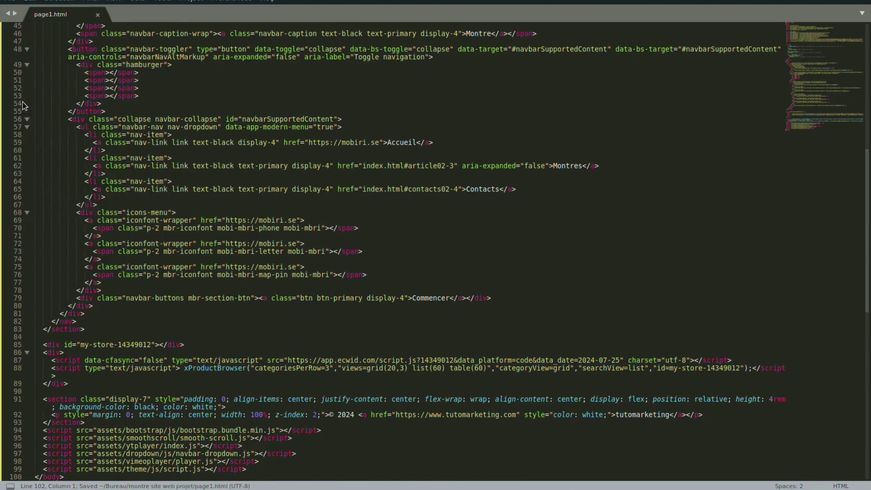
- Reload page1.html in the browser and compare its shop section with the product list in the Ecwid catalogue
{"action": "key", "text": "alt+Tab"}
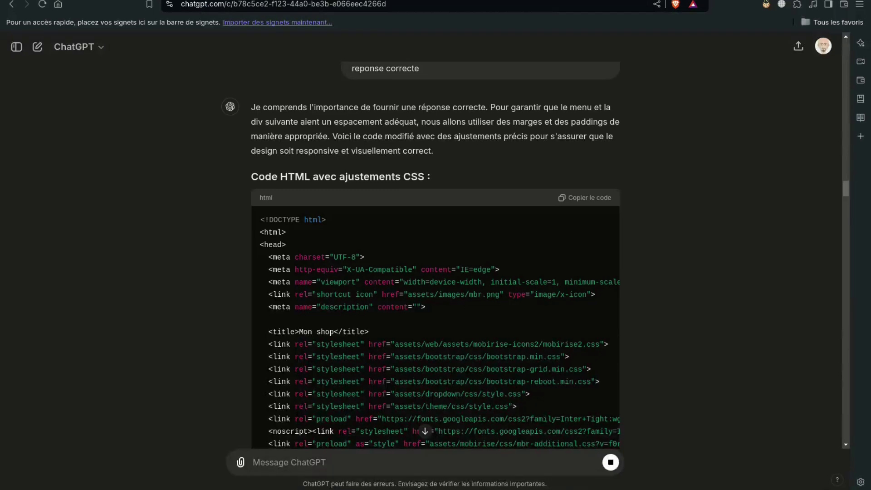
{"action": "key", "text": "ctrl+Tab"}
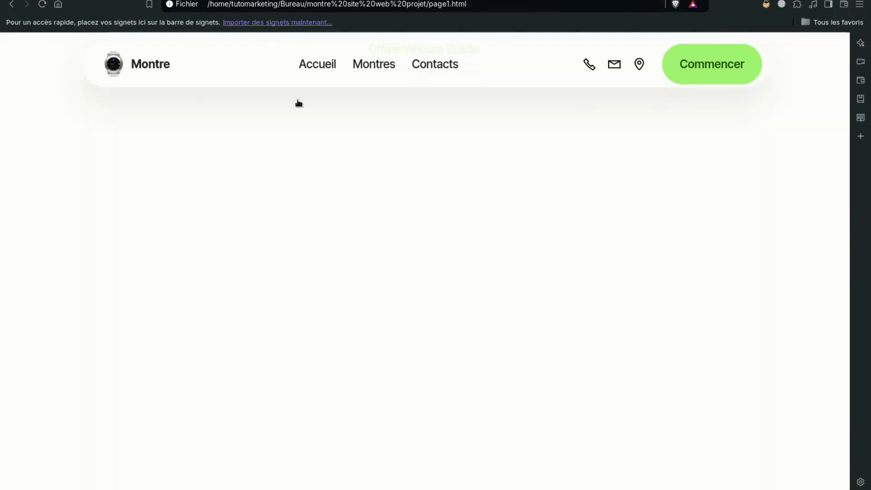
{"action": "left_click", "coordinate": [43, 5]}
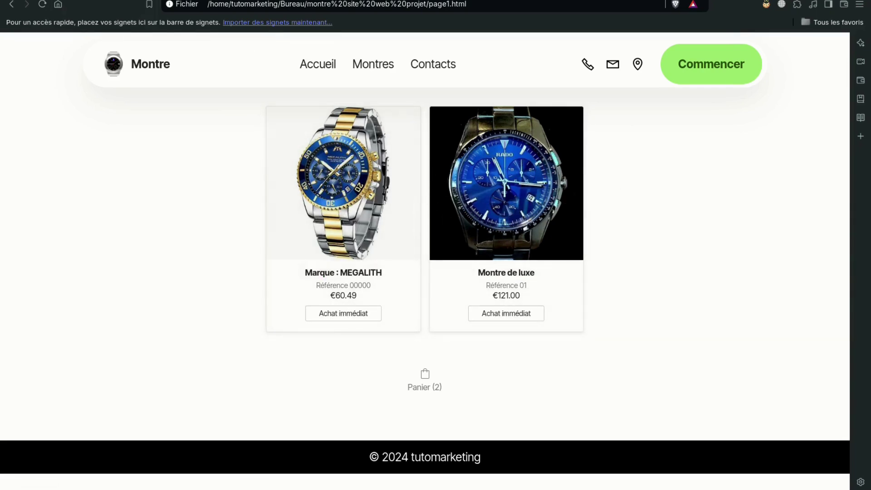
{"action": "left_click", "coordinate": [195, 1]}
{"action": "left_click", "coordinate": [39, 127]}
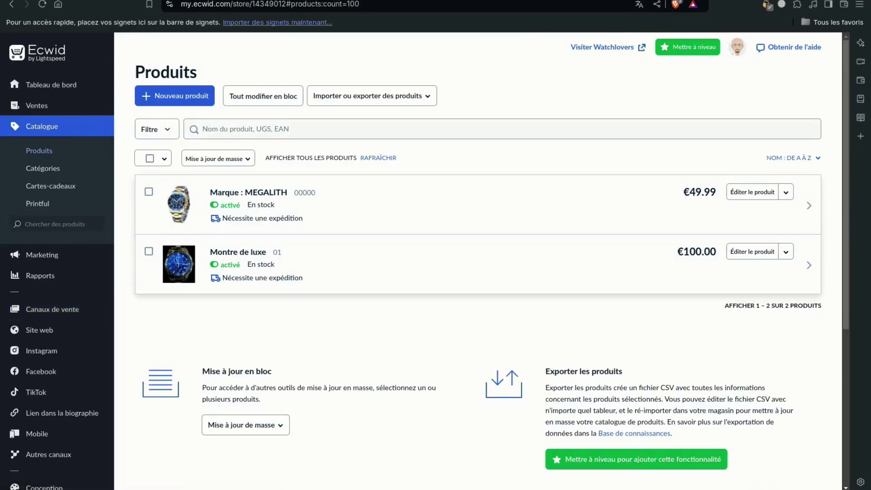
{"action": "key", "text": "ctrl+Tab"}
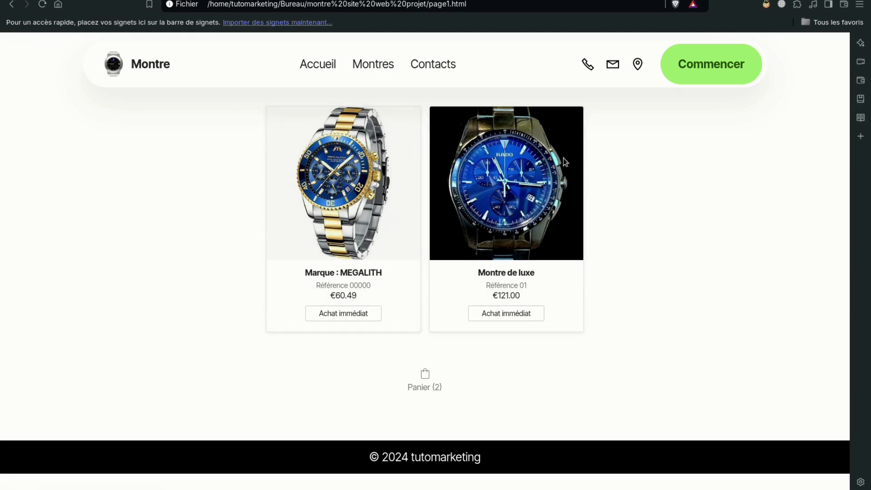
- Return to Mobirise, browse the extensions list down to the Code Editor extension, and leave the list
{"action": "key", "text": "alt+F4"}
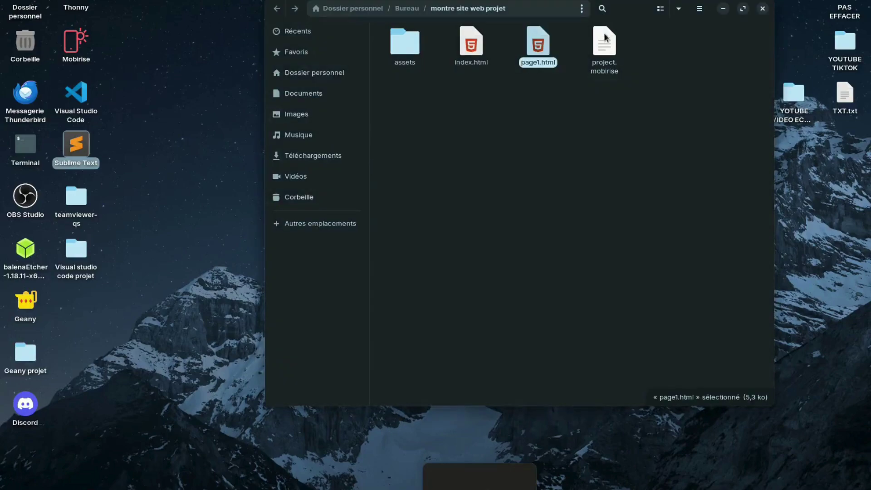
{"action": "key", "text": "alt+F4"}
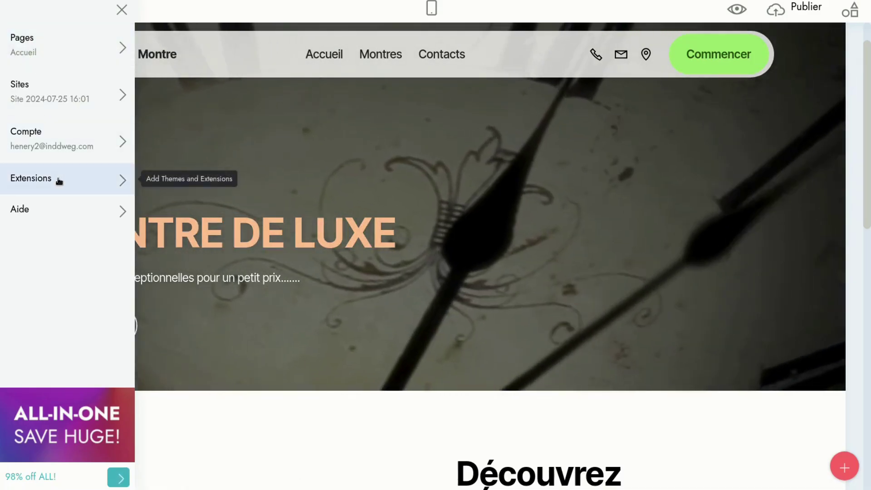
{"action": "left_click", "coordinate": [59, 180]}
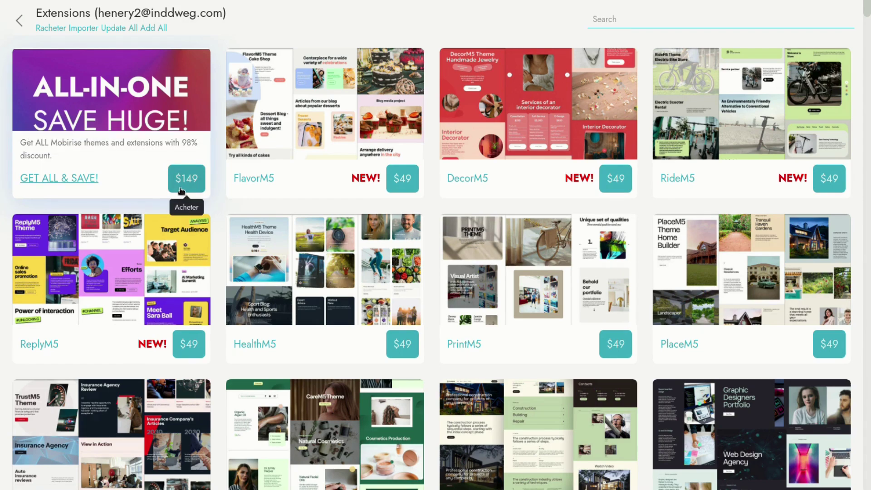
{"action": "left_click_drag", "start_coordinate": [868, 16], "coordinate": [868, 485]}
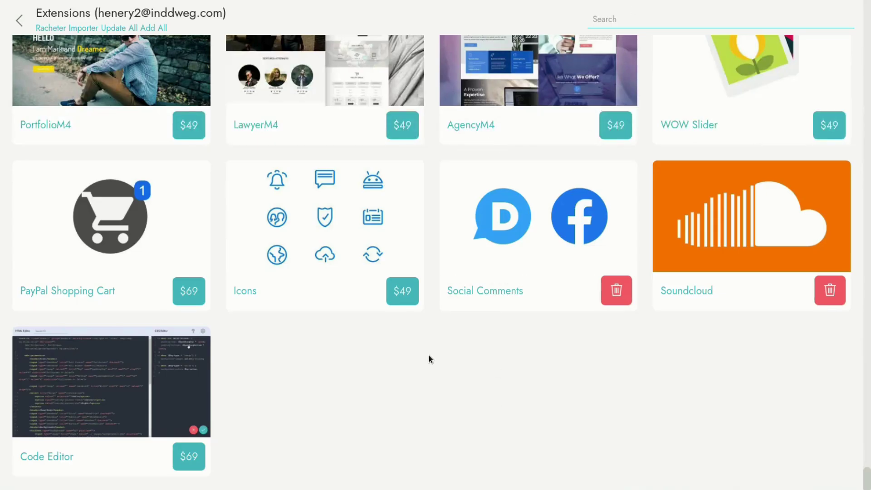
{"action": "mouse_move", "coordinate": [145, 388]}
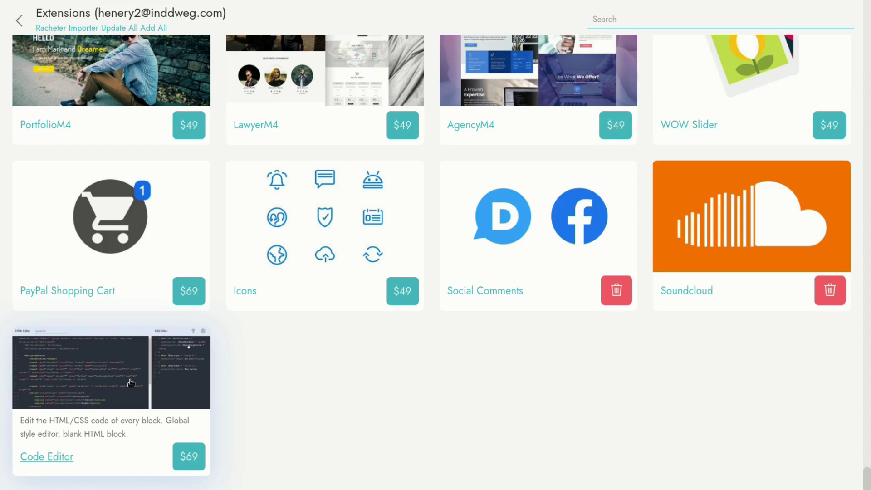
{"action": "mouse_move", "coordinate": [399, 251]}
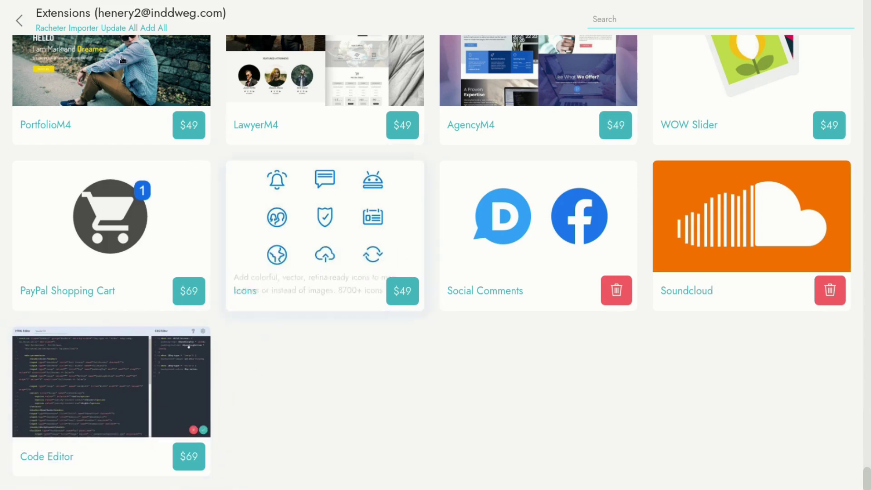
{"action": "left_click", "coordinate": [19, 20]}
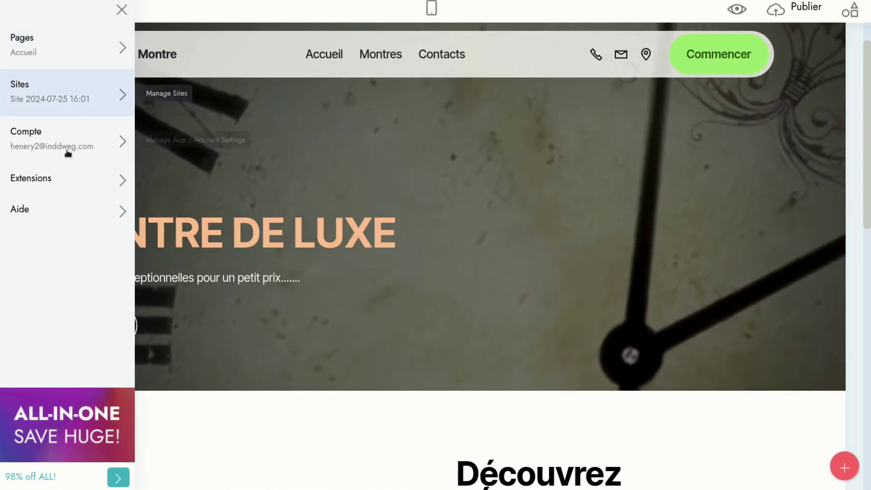
- Open the Create with Mobirise AI form from the sites overview and place the cursor in the site description field
{"action": "left_click", "coordinate": [33, 99]}
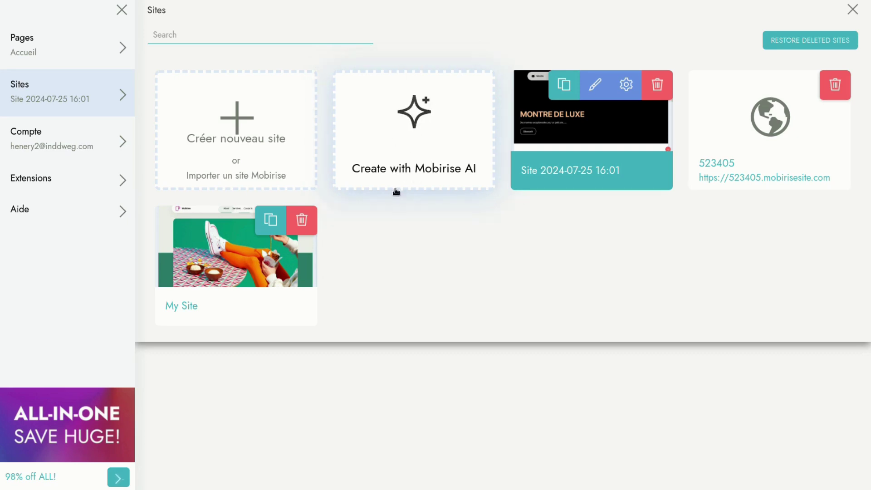
{"action": "left_click", "coordinate": [414, 120]}
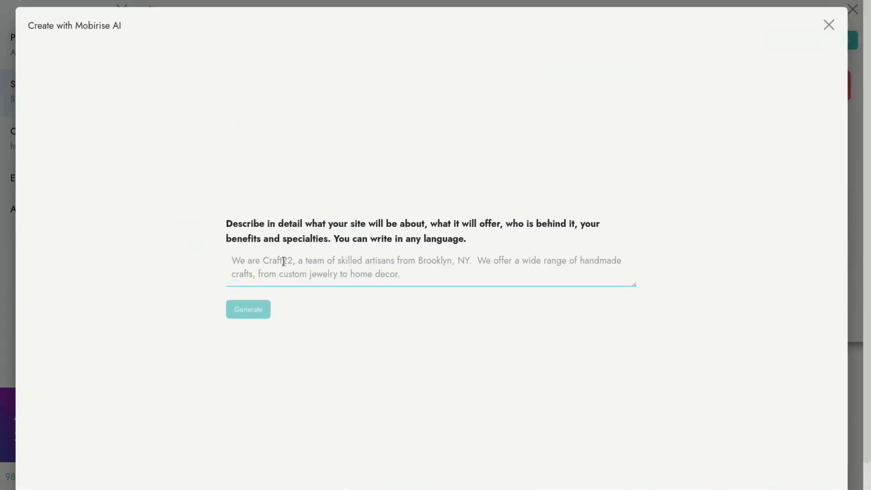
{"action": "mouse_move", "coordinate": [167, 489]}
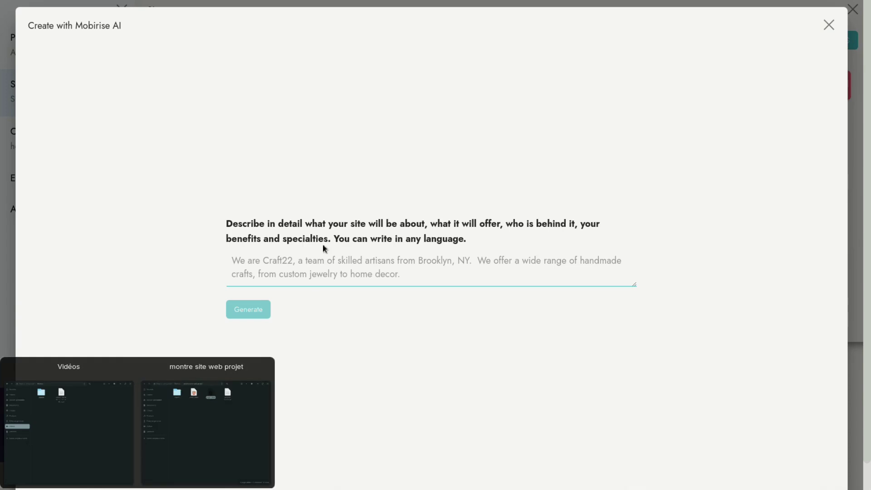
{"action": "left_click", "coordinate": [355, 271]}
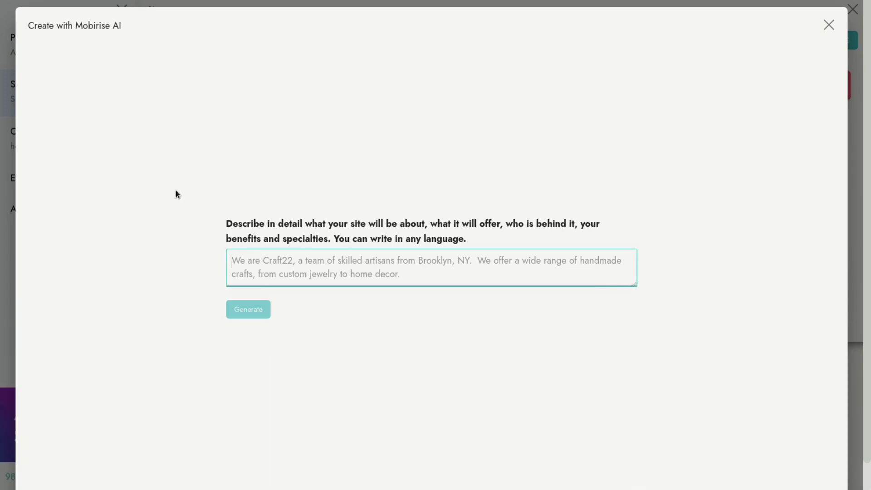
- Try to generate a site with Mobirise AI from the description "peux tu créer un site de fitness" and copy that text
{"action": "type", "text": "peux tu créer un site de fitness"}
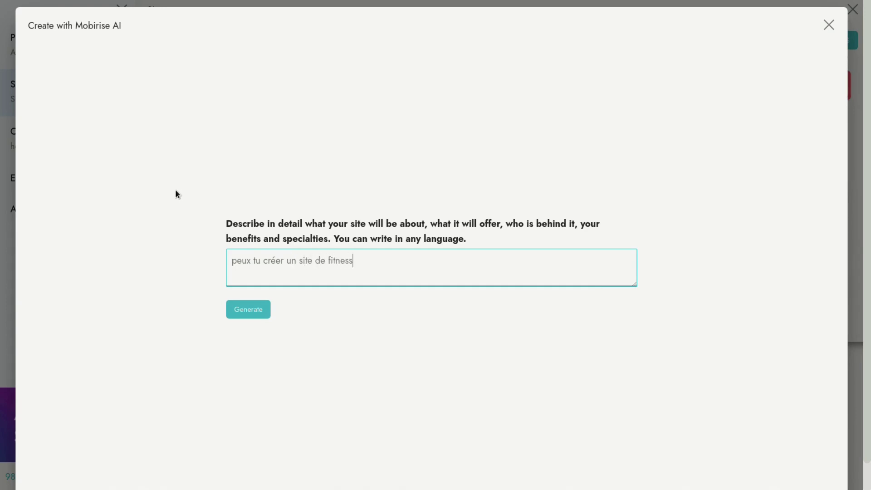
{"action": "left_click", "coordinate": [243, 312]}
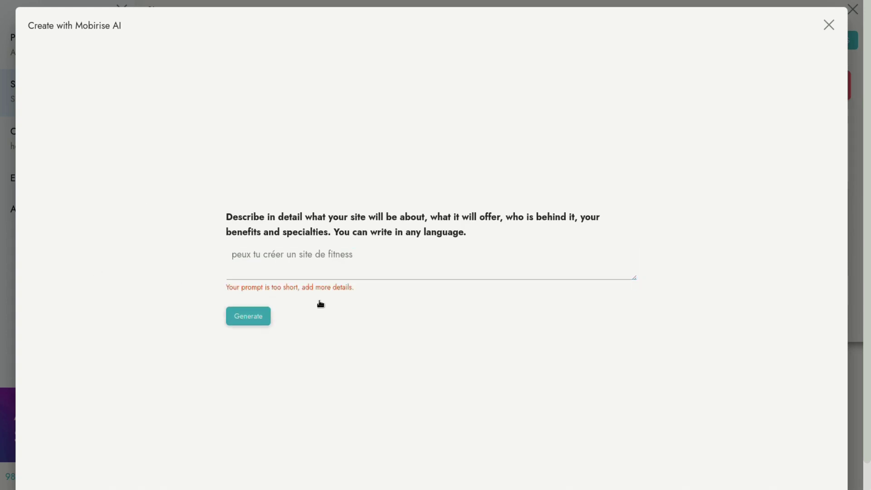
{"action": "left_click_drag", "start_coordinate": [370, 257], "coordinate": [214, 262]}
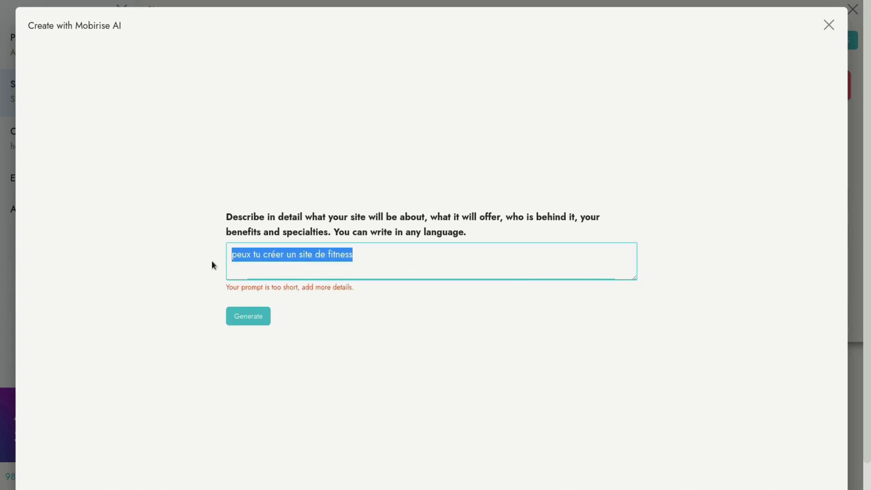
{"action": "right_click", "coordinate": [251, 258]}
{"action": "left_click", "coordinate": [275, 282]}
- Switch to ChatGPT in the browser and ask in a new chat for a prompt about creating a fitness website
{"action": "key", "text": "alt+Tab"}
{"action": "key", "text": "ctrl+Tab"}
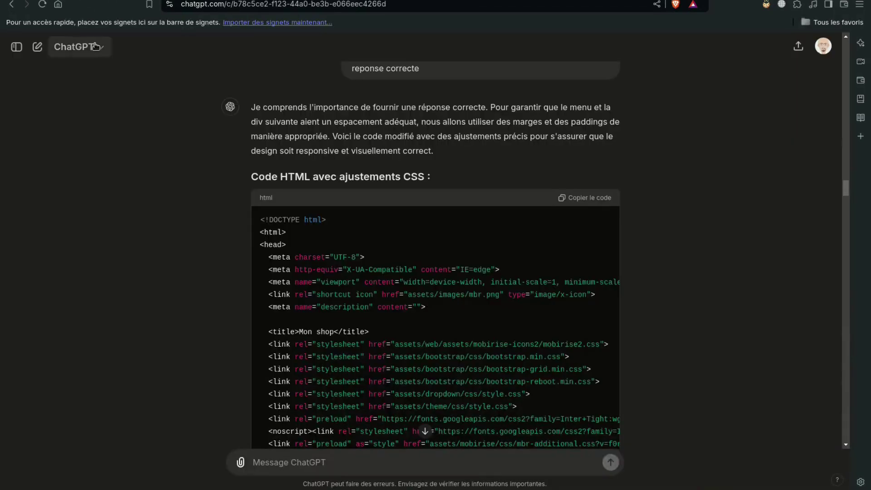
{"action": "left_click", "coordinate": [38, 46]}
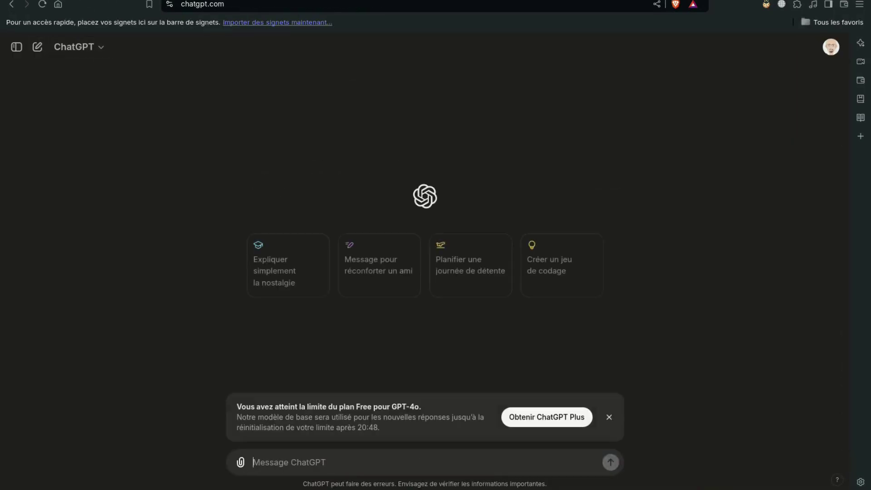
{"action": "type", "text": "p"}
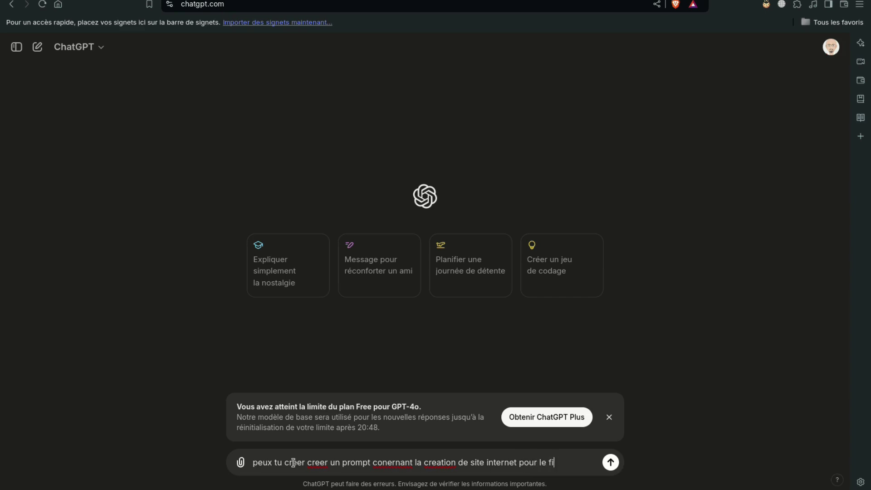
{"action": "key", "text": "Return"}
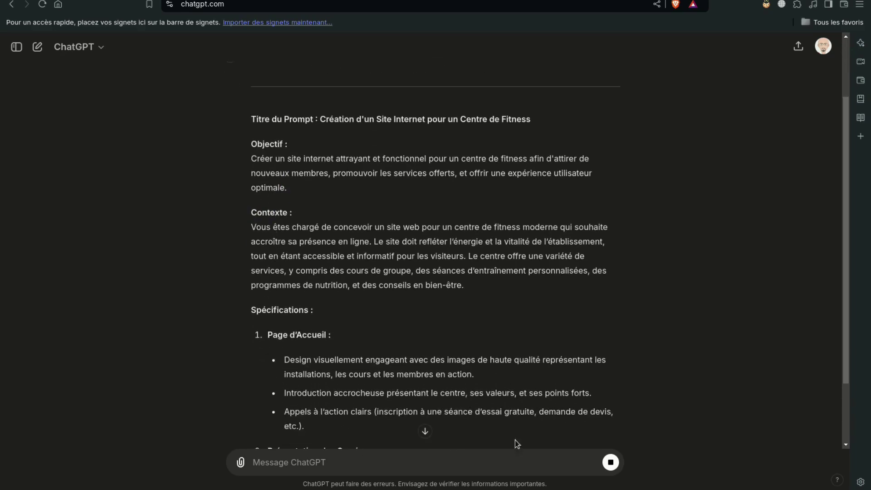
- Copy the Objectif paragraph from ChatGPT's reply, replace the Mobirise AI site description with it, and generate the site
{"action": "left_click_drag", "start_coordinate": [253, 158], "coordinate": [302, 192]}
{"action": "right_click", "coordinate": [303, 192]}
{"action": "key", "text": "Escape"}
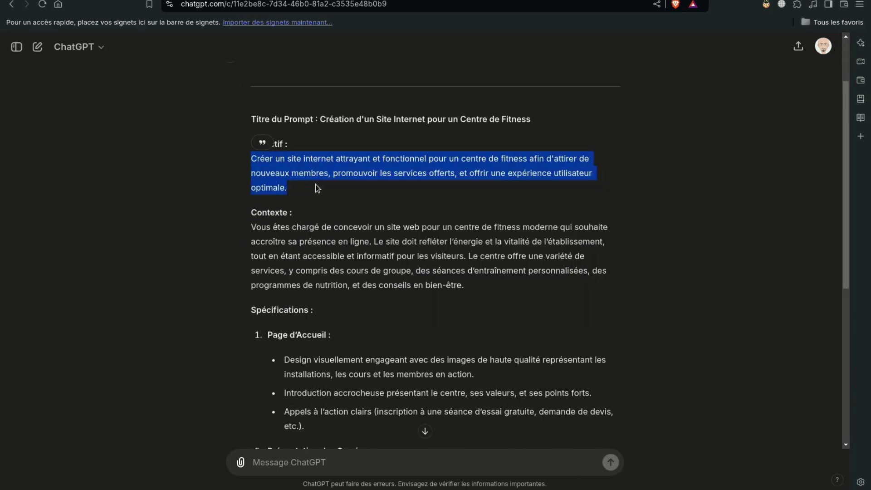
{"action": "key", "text": "alt+Tab"}
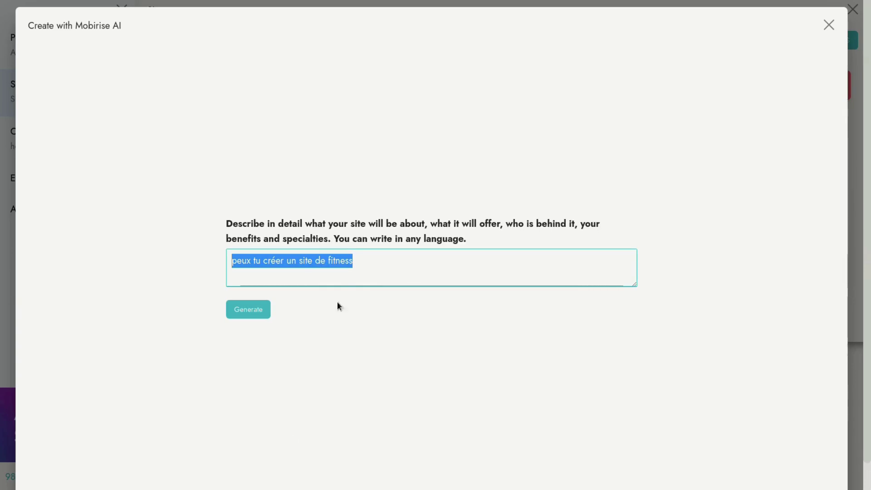
{"action": "right_click", "coordinate": [338, 260]}
{"action": "left_click", "coordinate": [350, 295]}
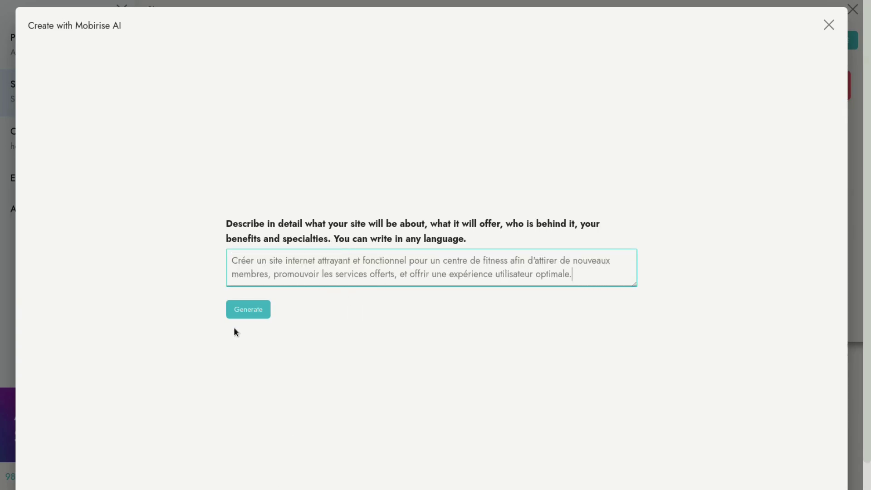
{"action": "left_click", "coordinate": [245, 310]}
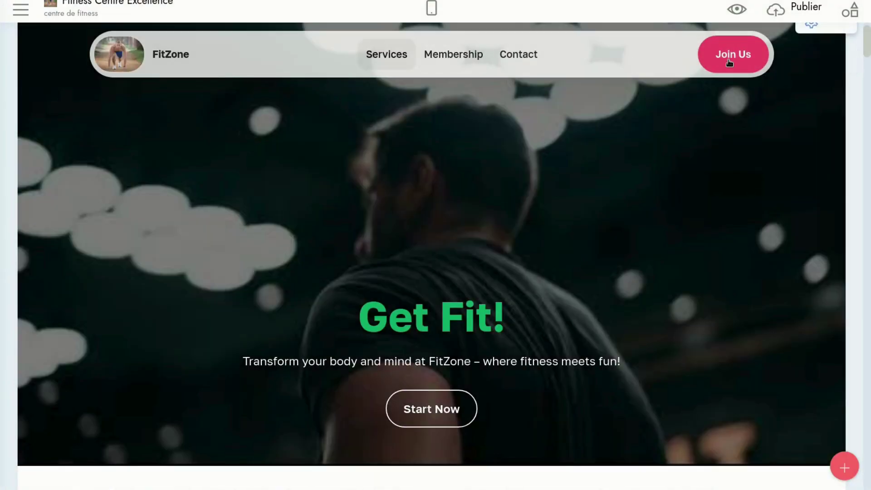
- Examine the generated FitZone page in Mobirise from the Get Fit! banner down to the footer
{"action": "scroll", "coordinate": [635, 181], "scroll_direction": "down", "scroll_amount": 15}
{"action": "scroll", "coordinate": [621, 192], "scroll_direction": "down", "scroll_amount": 20}
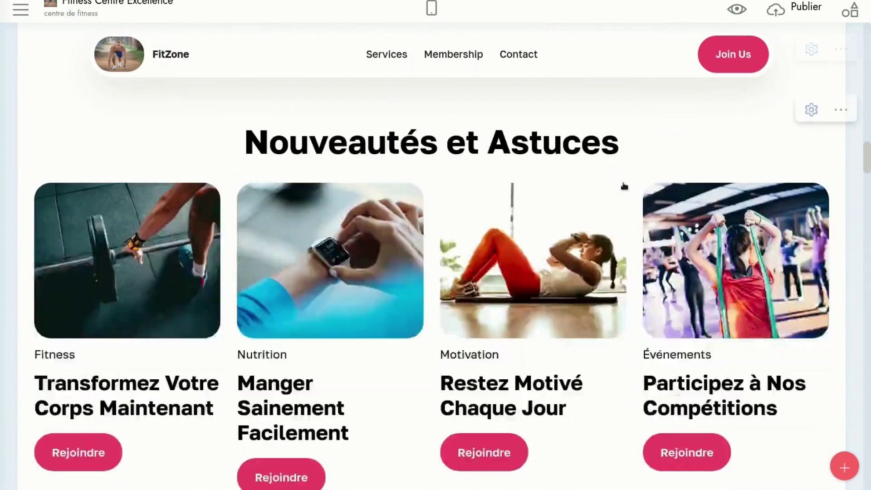
{"action": "scroll", "coordinate": [623, 182], "scroll_direction": "down", "scroll_amount": 20}
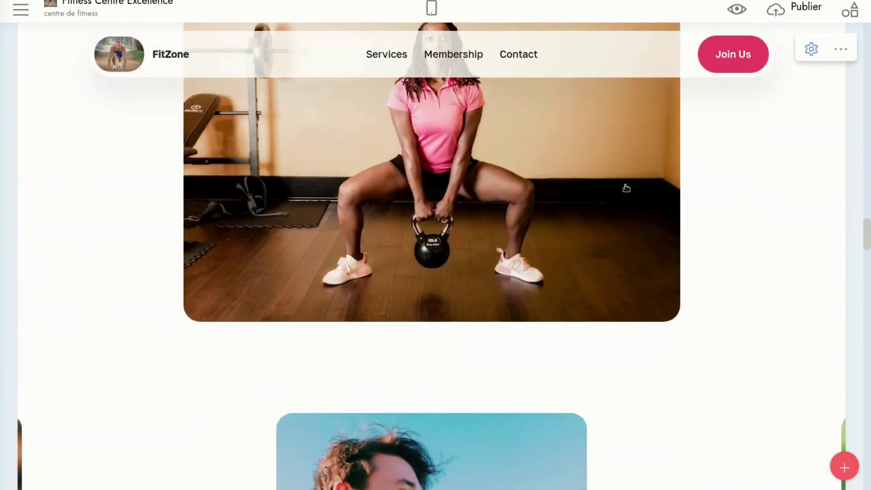
{"action": "scroll", "coordinate": [625, 186], "scroll_direction": "down", "scroll_amount": 20}
{"action": "scroll", "coordinate": [625, 189], "scroll_direction": "down", "scroll_amount": 8}
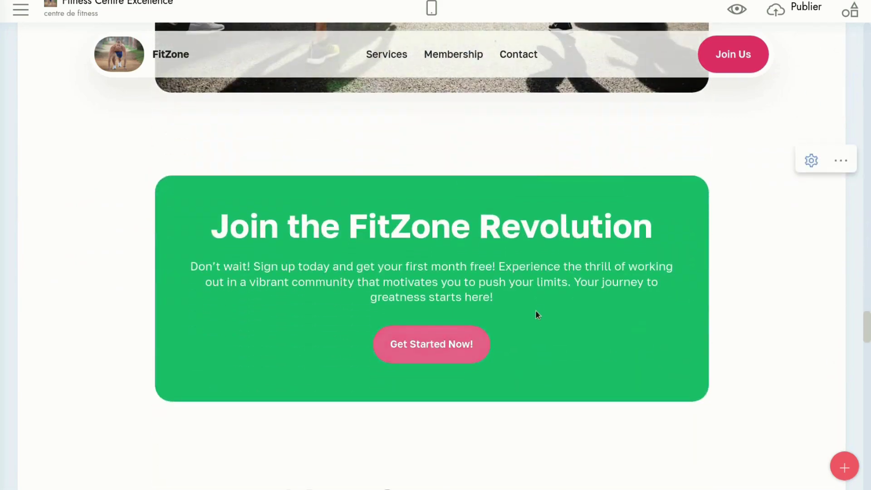
{"action": "scroll", "coordinate": [499, 320], "scroll_direction": "down", "scroll_amount": 15}
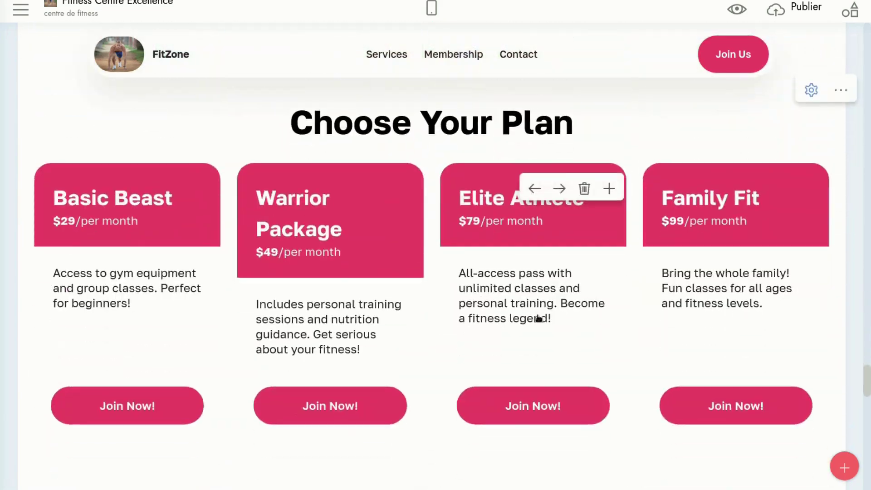
{"action": "scroll", "coordinate": [526, 313], "scroll_direction": "down", "scroll_amount": 5}
{"action": "scroll", "coordinate": [544, 338], "scroll_direction": "down", "scroll_amount": 15}
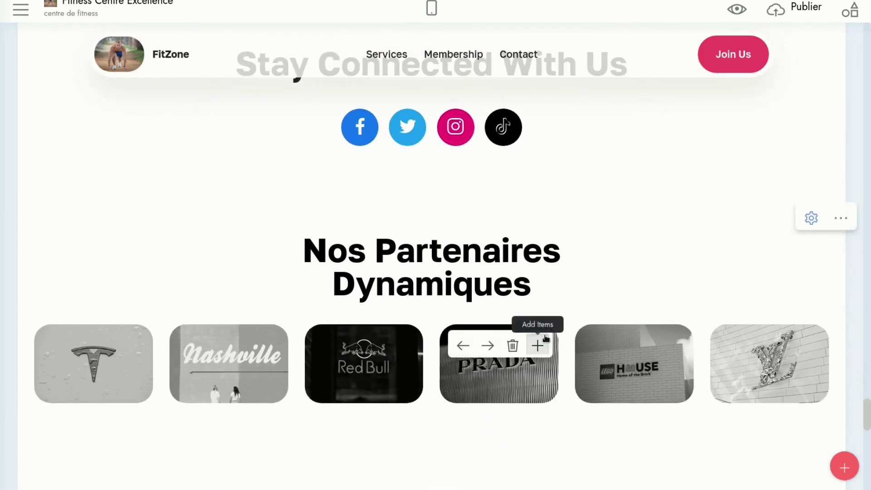
{"action": "scroll", "coordinate": [545, 337], "scroll_direction": "down", "scroll_amount": 7}
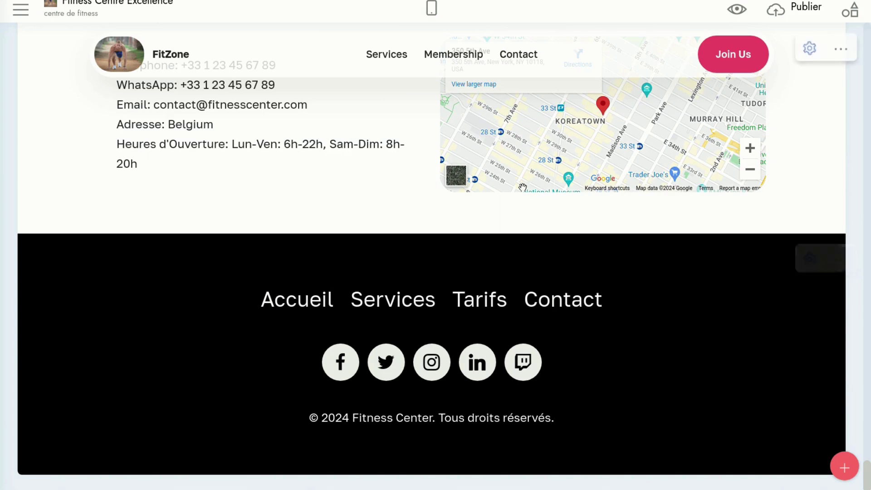
- Show the FitZone page in mobile view and examine its layout from the Get Fit! banner downward
{"action": "left_click", "coordinate": [432, 9]}
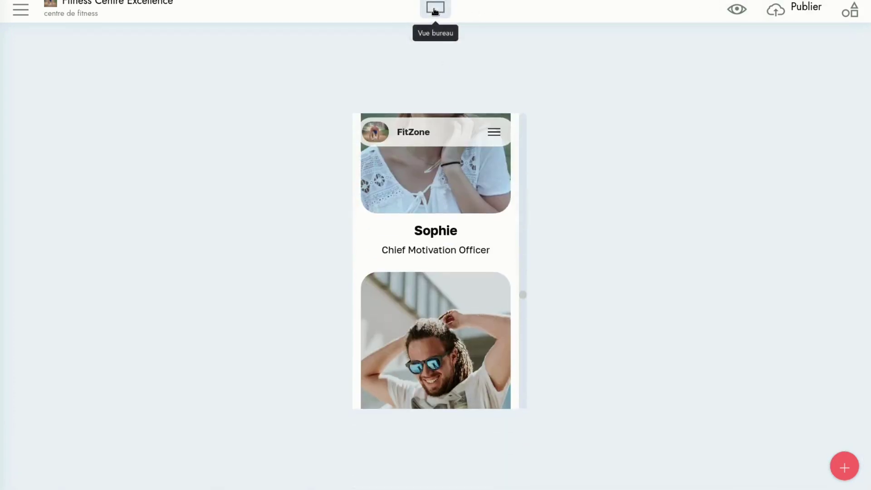
{"action": "left_click_drag", "start_coordinate": [523, 293], "coordinate": [526, 112]}
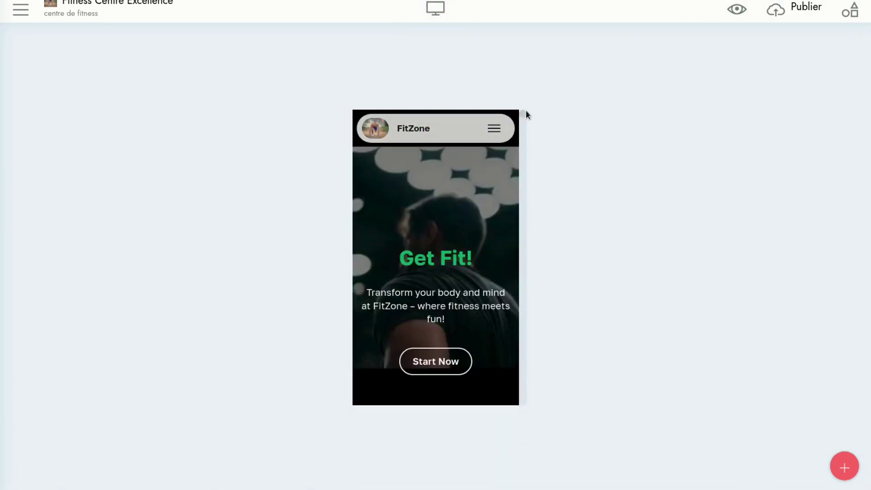
{"action": "scroll", "coordinate": [433, 227], "scroll_direction": "down", "scroll_amount": 15}
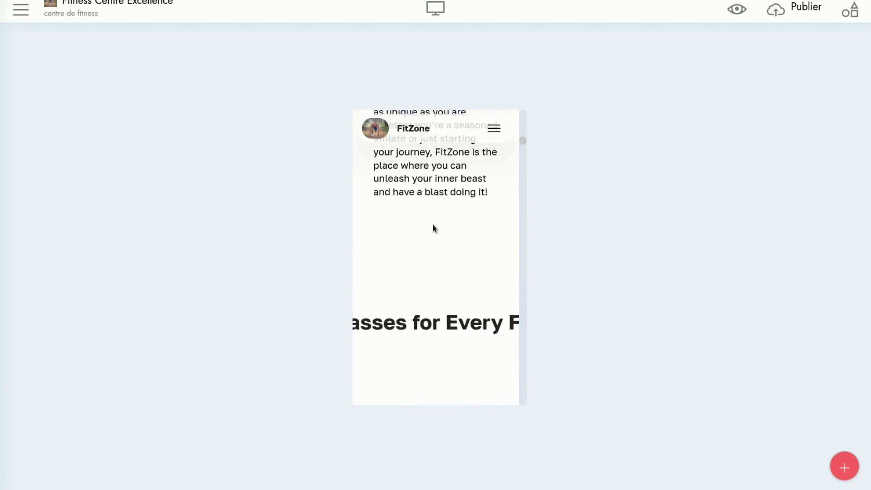
{"action": "scroll", "coordinate": [434, 227], "scroll_direction": "down", "scroll_amount": 15}
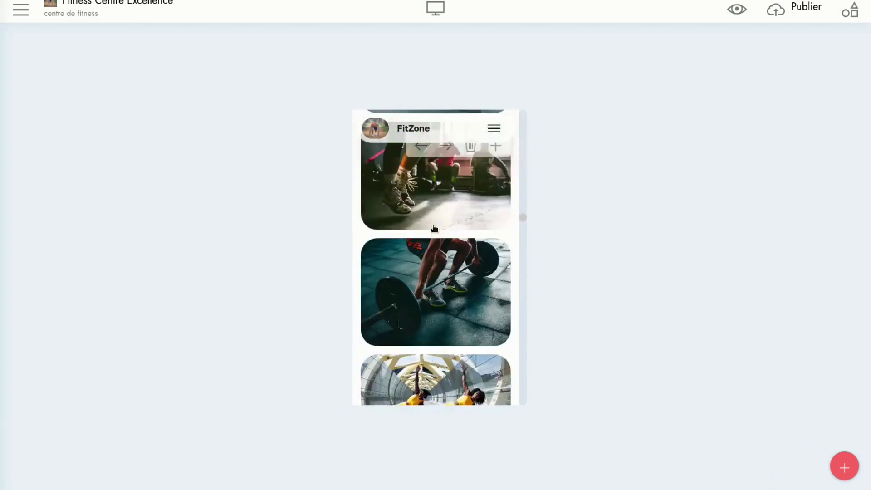
{"action": "scroll", "coordinate": [434, 228], "scroll_direction": "down", "scroll_amount": 10}
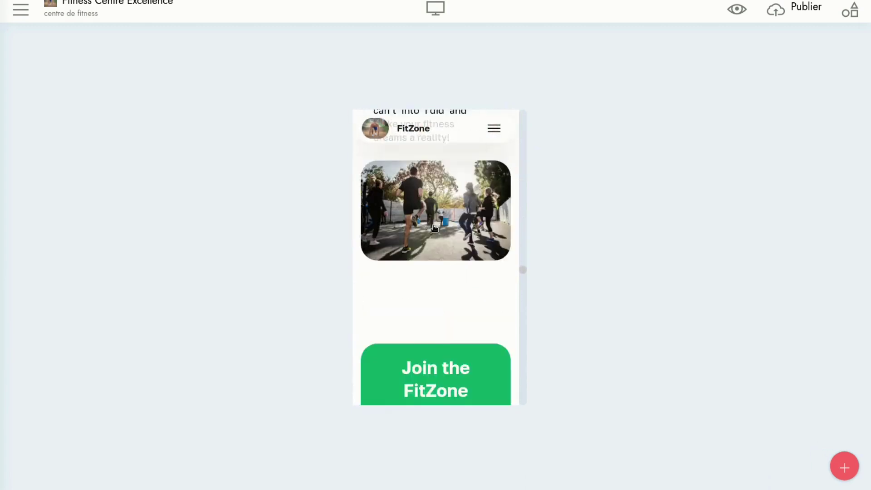
{"action": "scroll", "coordinate": [434, 228], "scroll_direction": "down", "scroll_amount": 2}
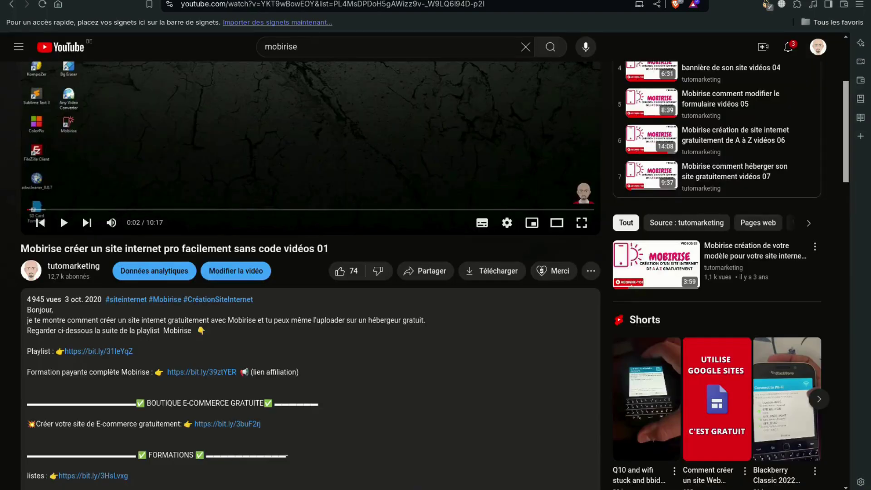
{"action": "scroll", "coordinate": [472, 215], "scroll_direction": "up", "scroll_amount": 4}
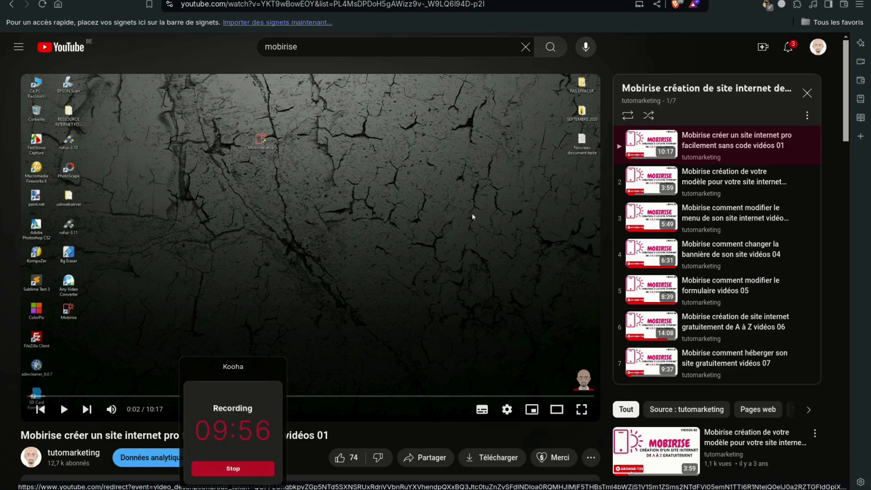
{"action": "left_click", "coordinate": [235, 469]}
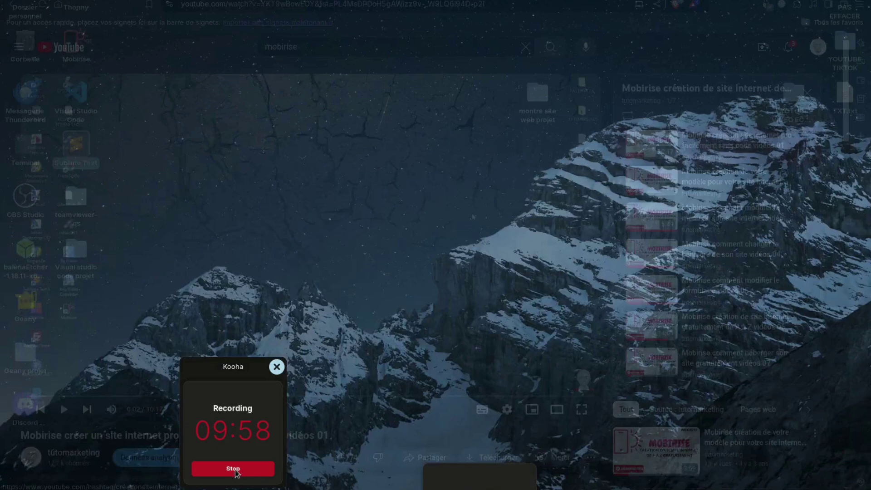